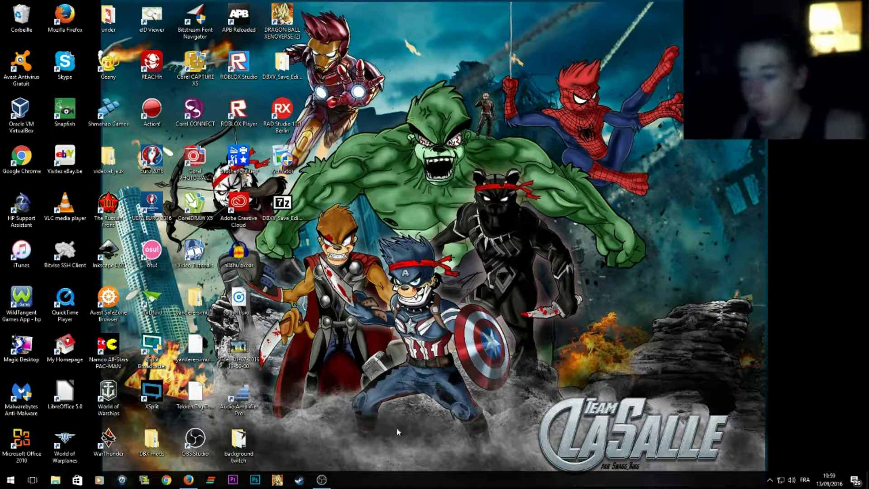
- In Firefox, search for the DBXV_Save_Editor.zip link from the Cheat Engine forum topic and open its Orangedox download page
left_click(189, 481)
left_click(18, 5)
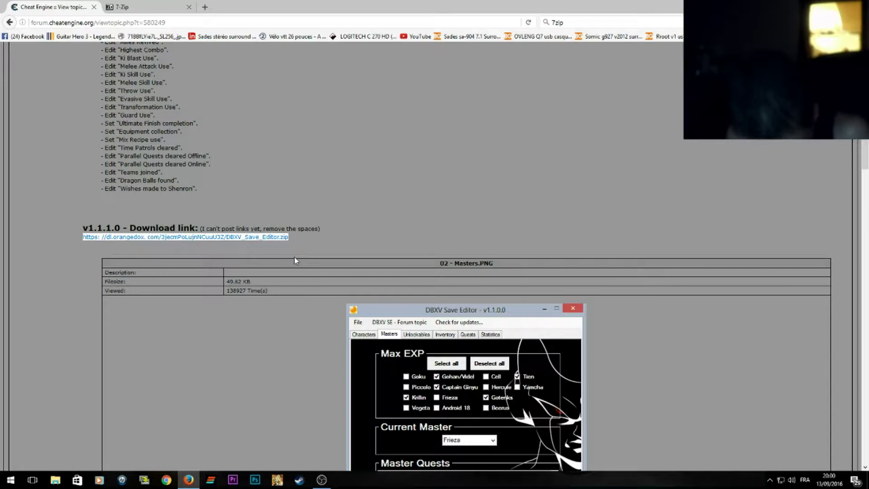
left_click(204, 7)
type("https: //dl.orangedox. com/3jecmPoLujnNCuuU3Z/DBXV_Save_Editor.zip")
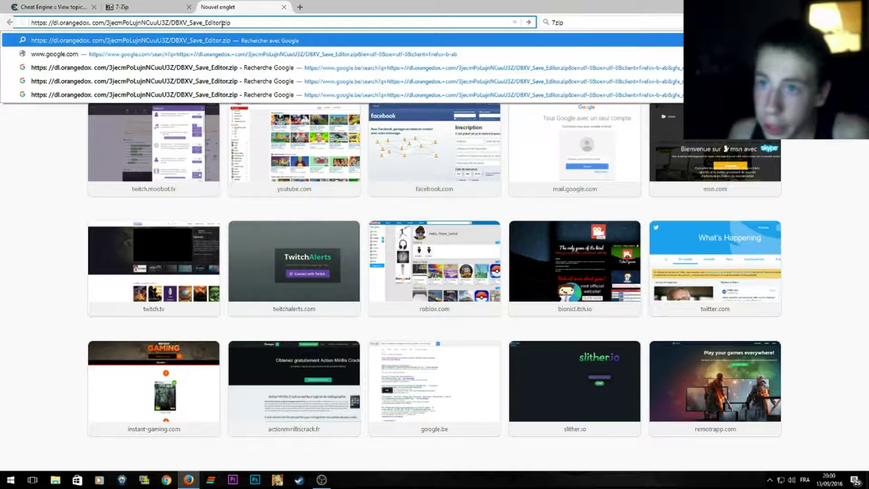
left_click(222, 41)
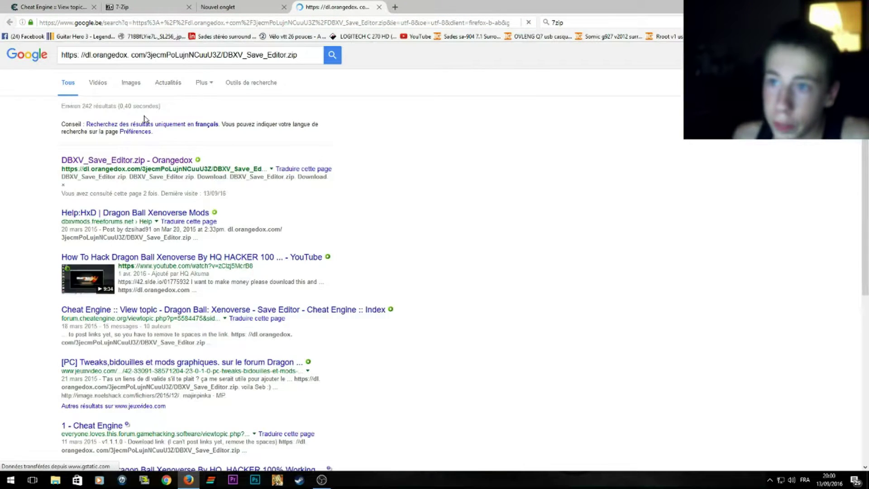
left_click(130, 161)
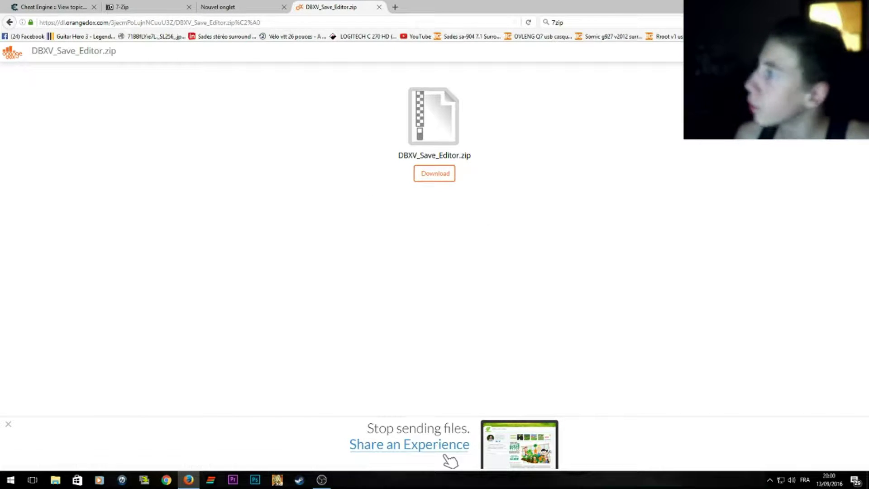
- Close the Orangedox and blank browser tabs, and select the DBXV_Save_Editor(1) archive on the desktop
left_click(379, 7)
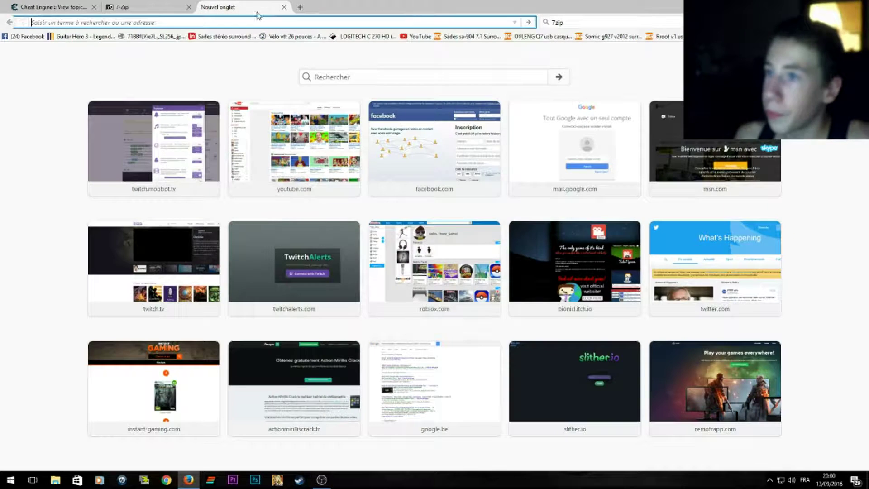
left_click(284, 7)
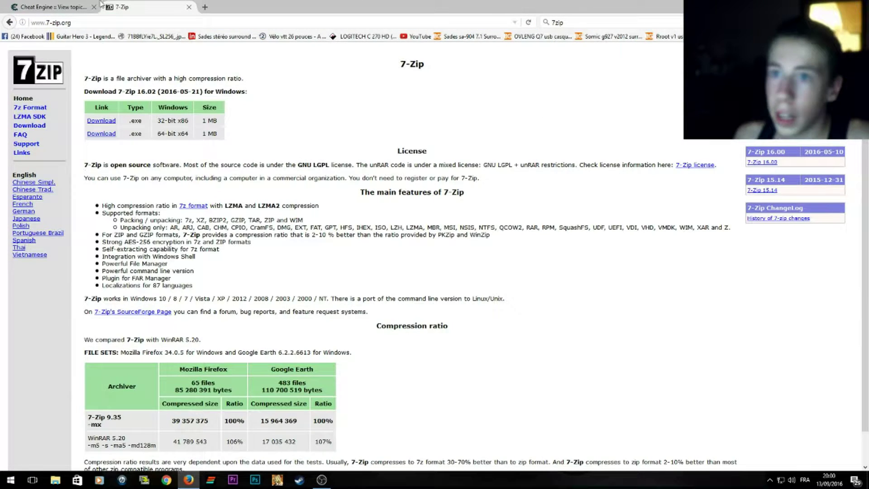
left_click(86, 7)
key("super+d")
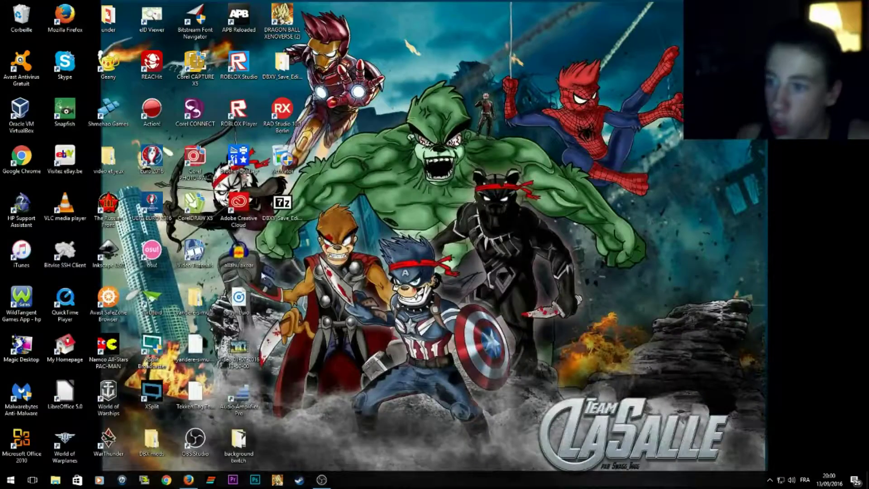
mouse_move(282, 203)
left_mouse_down()
mouse_move(427, 214)
mouse_move(471, 231)
mouse_move(349, 190)
mouse_move(281, 209)
left_mouse_up()
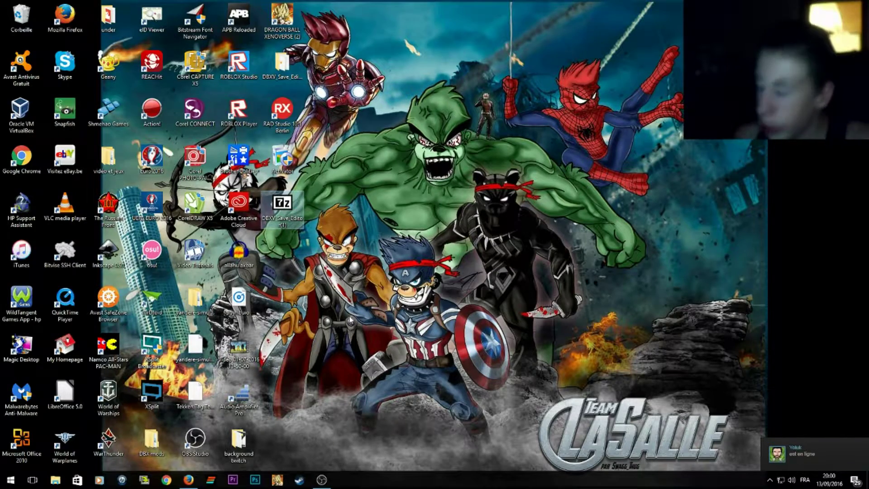
- Show the 7-Zip download page in Firefox and check the system type in the Windows system information
left_click(192, 479)
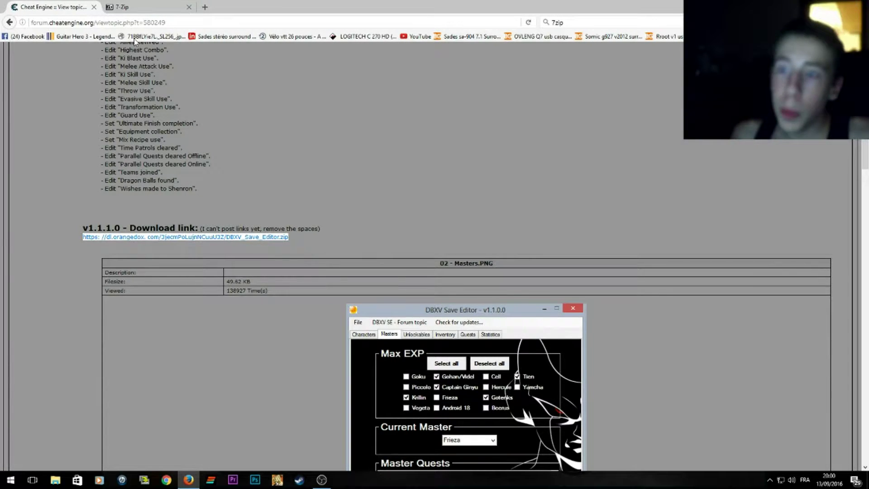
left_click(122, 8)
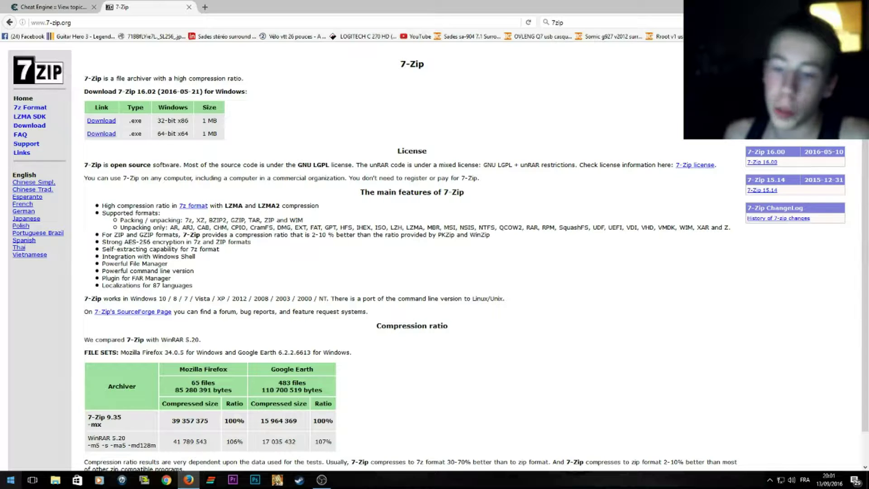
left_click(8, 485)
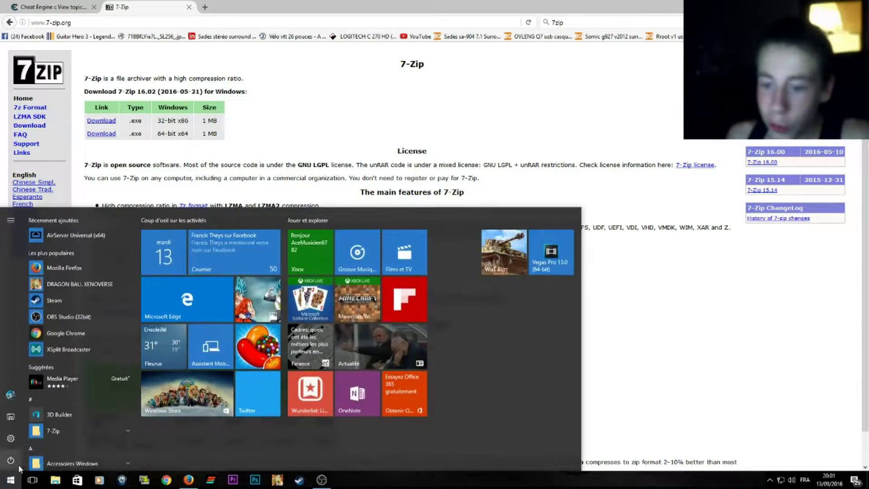
left_click(8, 484)
left_click(9, 485)
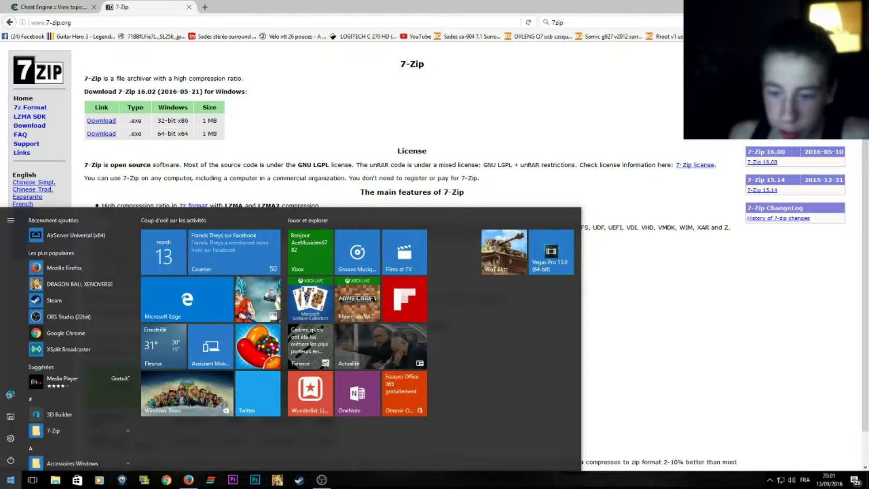
left_click(11, 440)
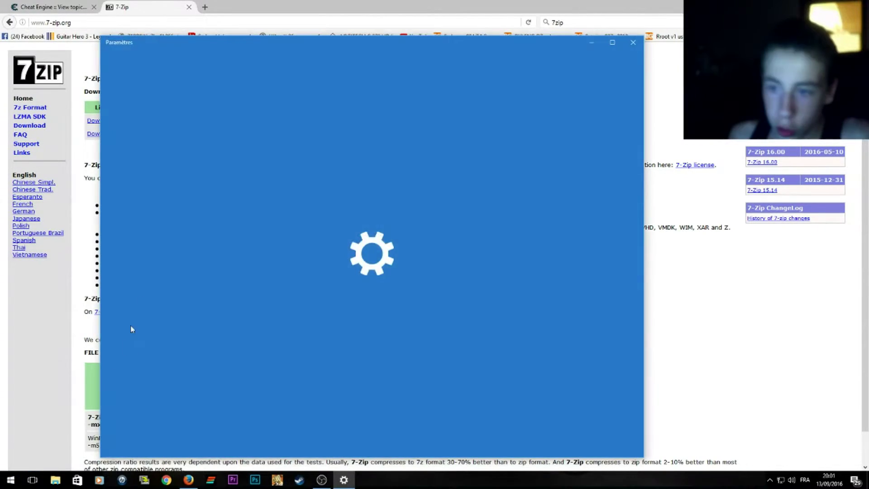
left_click(200, 171)
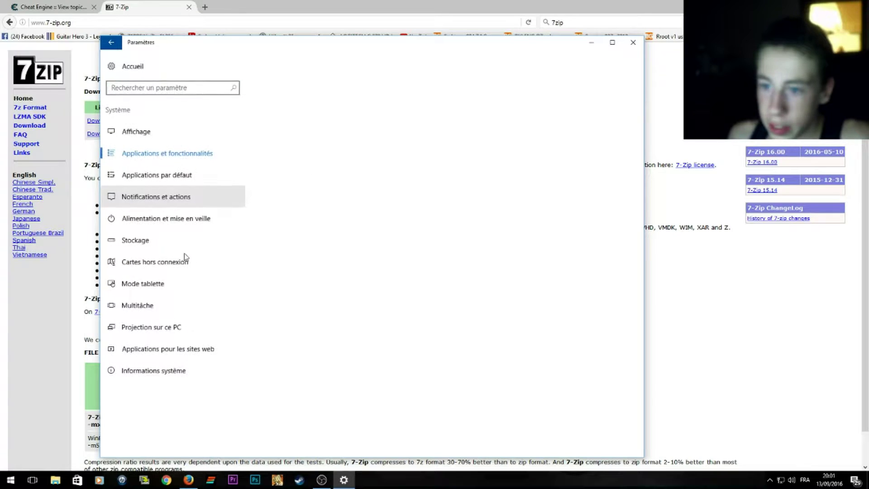
left_click(173, 372)
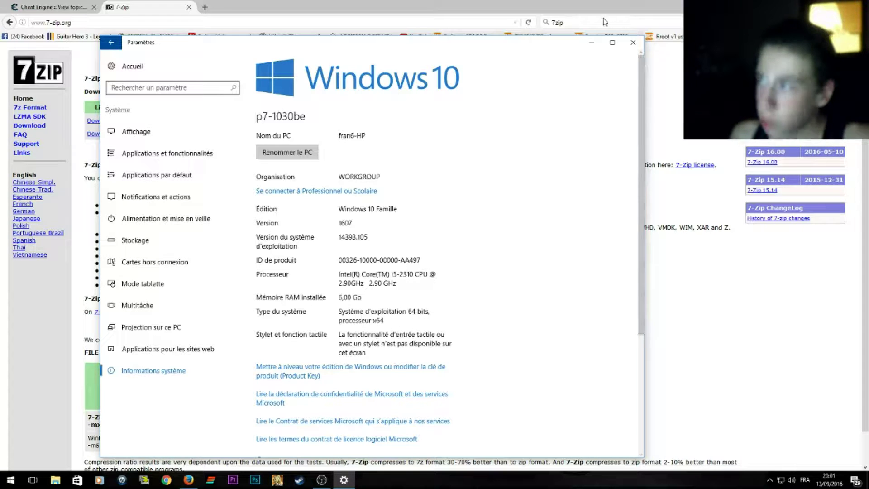
left_click(634, 41)
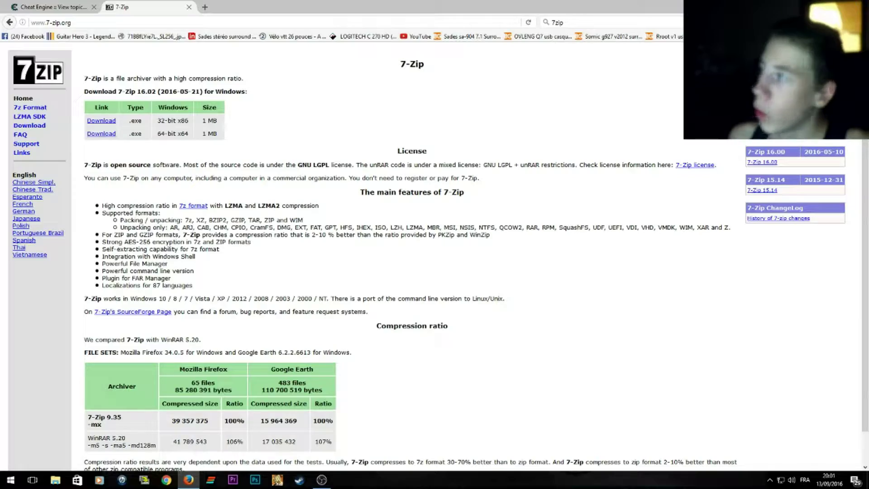
- Extract the contents of the DBXV_Save_Editor(1) archive directly onto the desktop with 7-Zip
key("super+d")
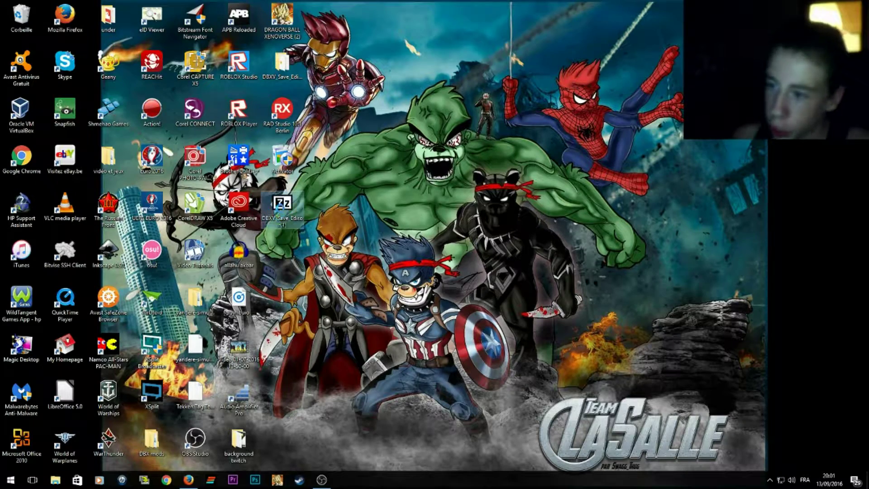
right_click(285, 207)
mouse_move(299, 234)
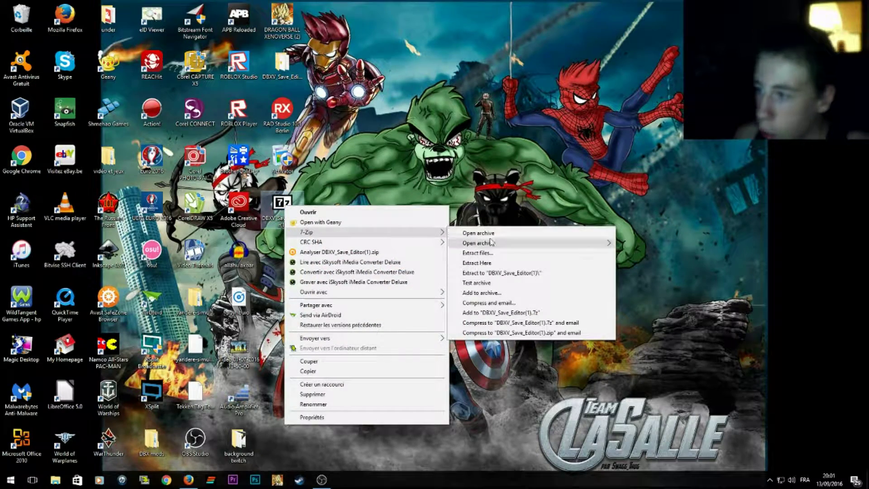
left_click(498, 262)
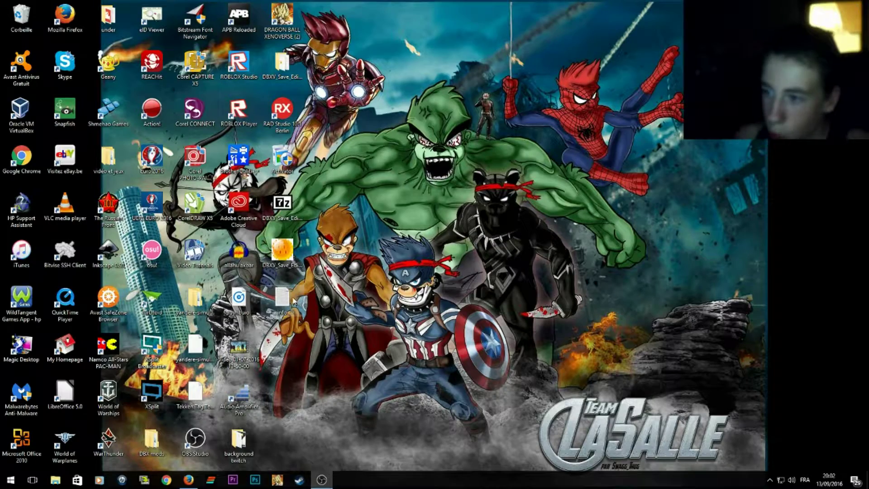
- Extract the same archive with 7-Zip into its own DBXV_Save_Editor(1) folder on the desktop
right_click(293, 208)
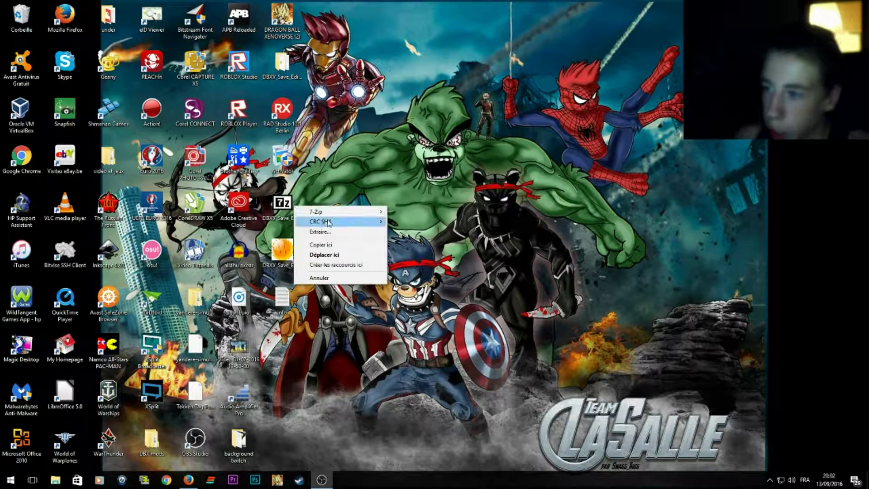
mouse_move(371, 215)
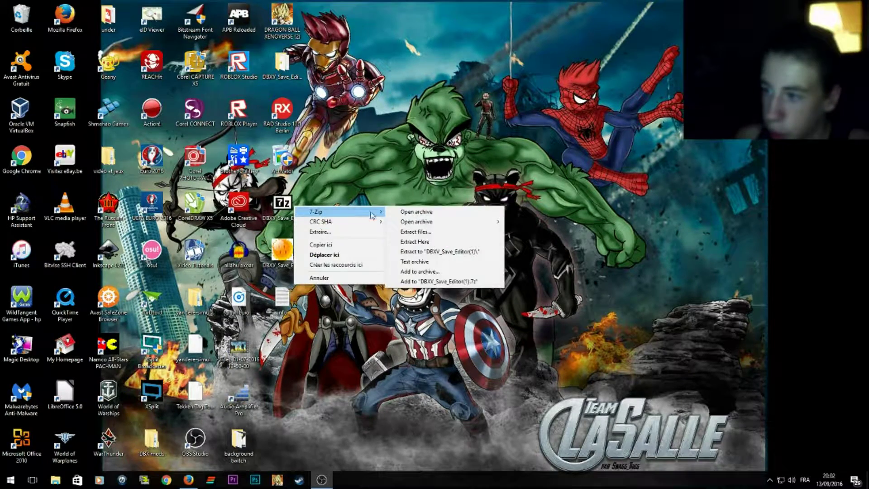
left_click(425, 232)
left_click(428, 297)
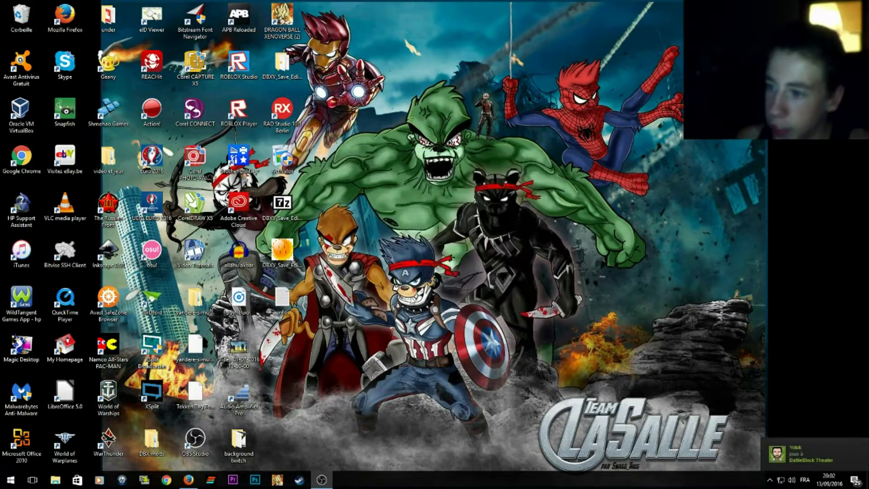
- Launch DBXV Save Editor from the extracted folder to view its window, and close both the editor and the folder
double_click(282, 348)
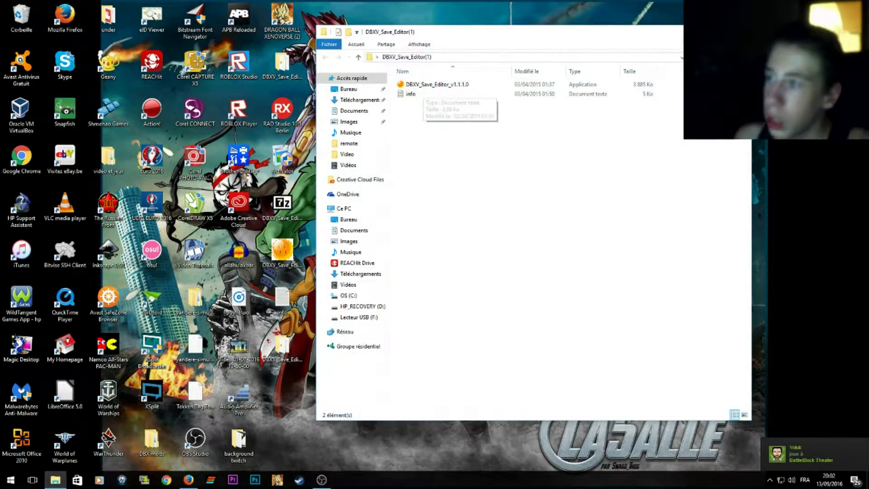
double_click(409, 84)
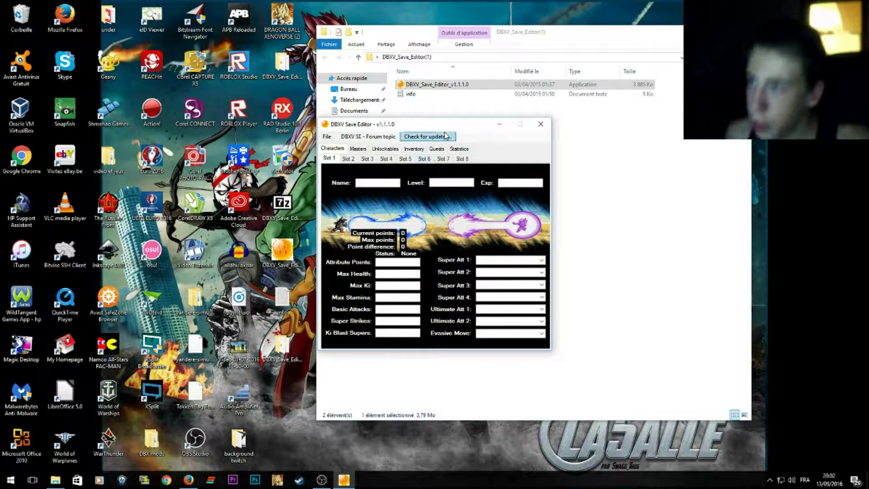
left_click(549, 128)
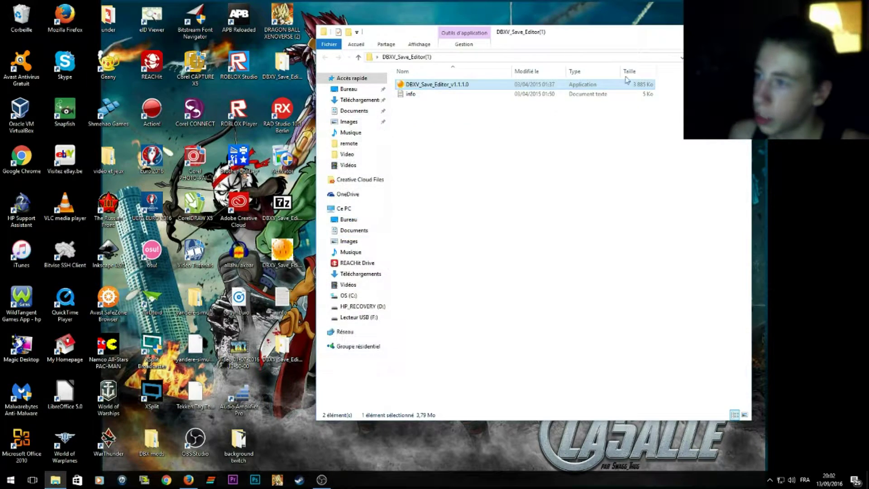
left_click(741, 31)
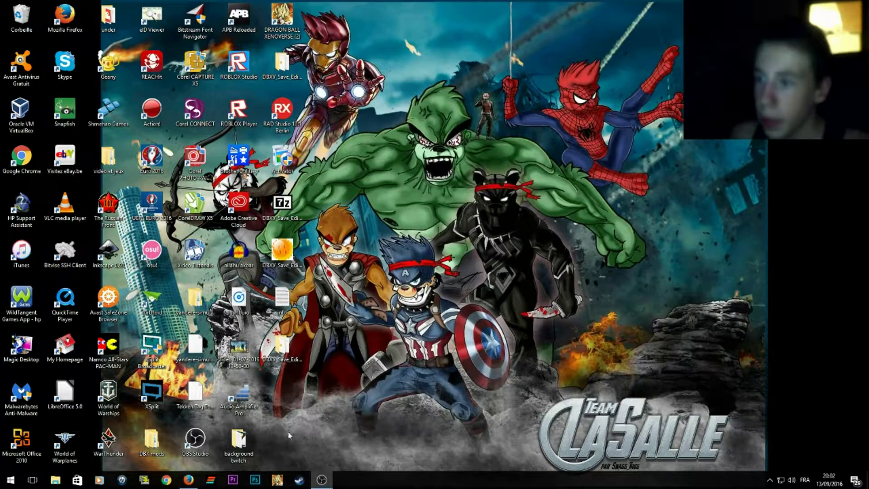
- Switch to OBS, move the Capture de jeu source above Capture d'écran in the vidéo scene, and minimize the window
left_click(321, 480)
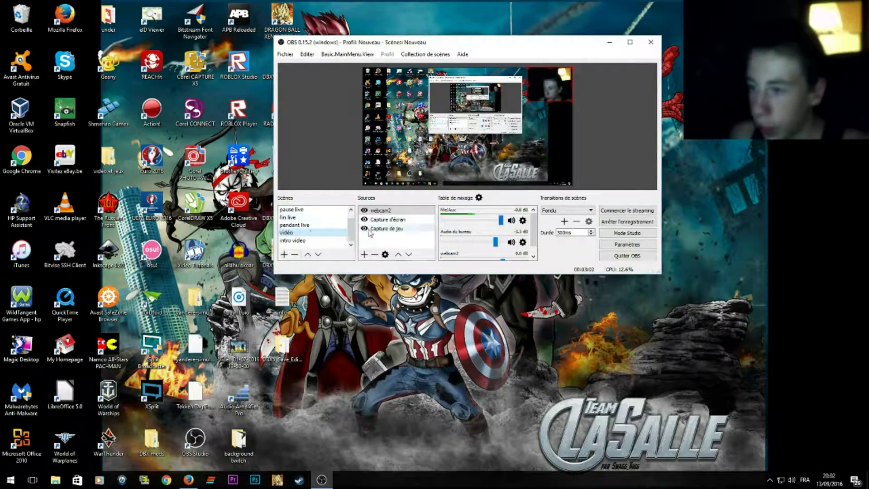
left_click_drag(388, 221, 400, 231)
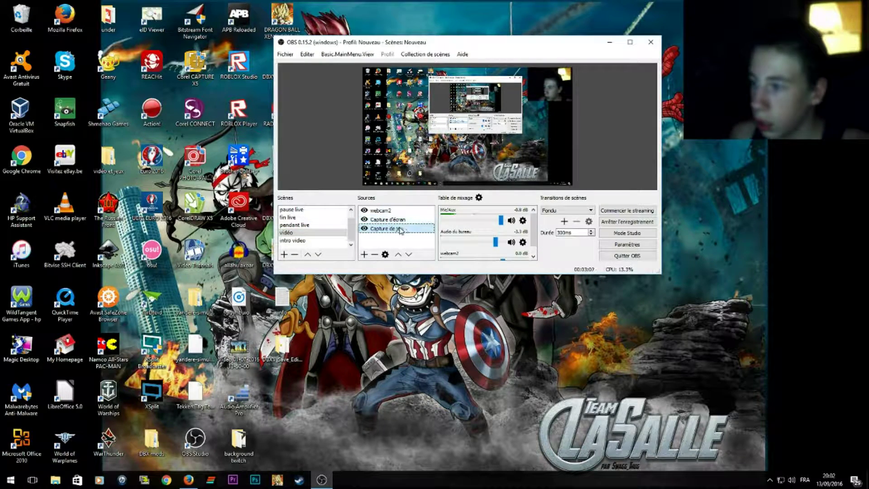
left_click_drag(400, 230, 402, 217)
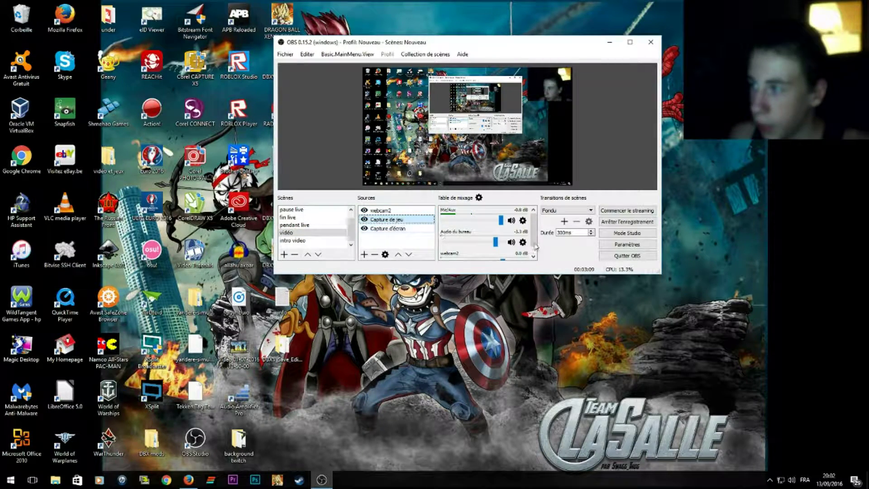
left_click(618, 45)
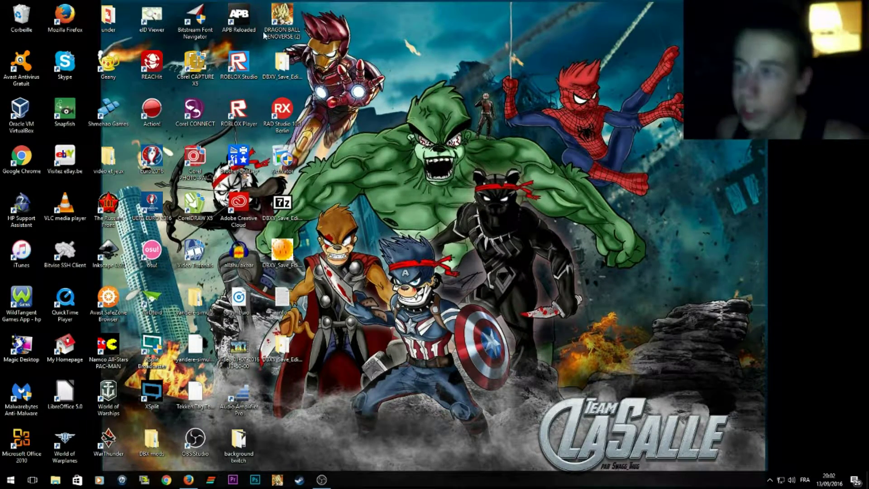
- Launch Dragon Ball Xenoverse from the desktop and continue past the title screen to the character selection
left_click(281, 34)
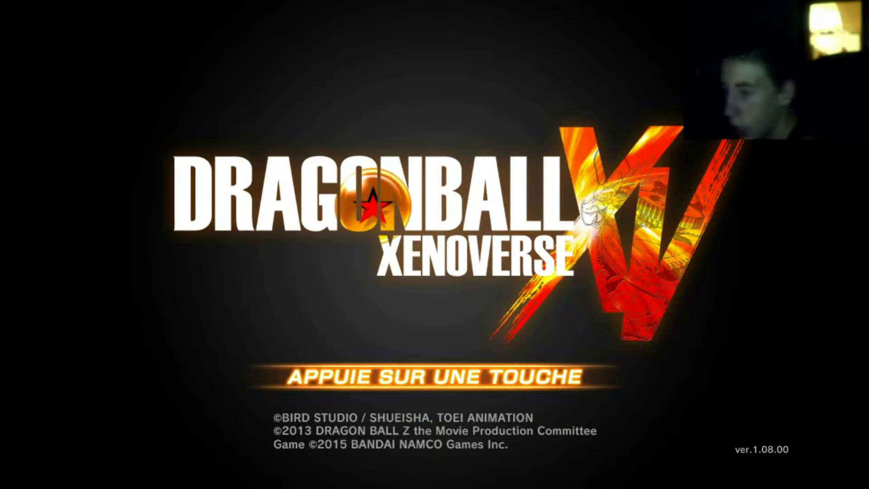
key("Return")
key("Return")
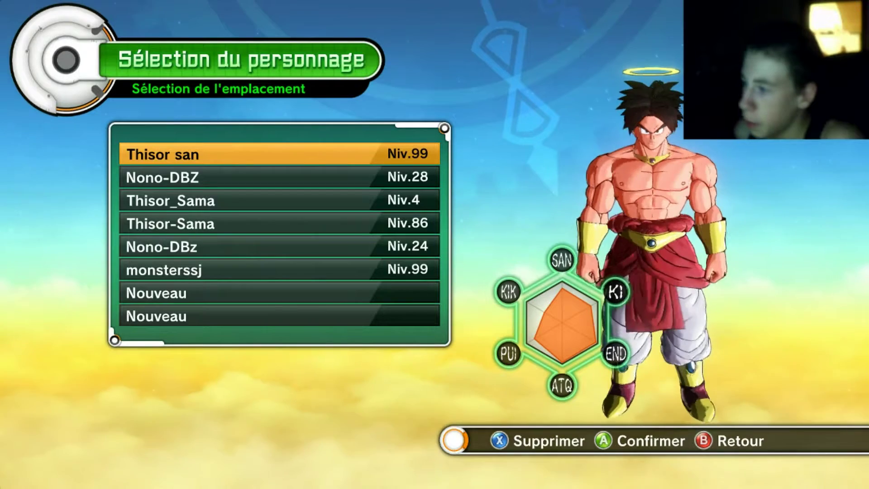
- Browse the saved characters and start a new character in the first empty Nouveau slot
key("Down")
key("Down")
key("Down")
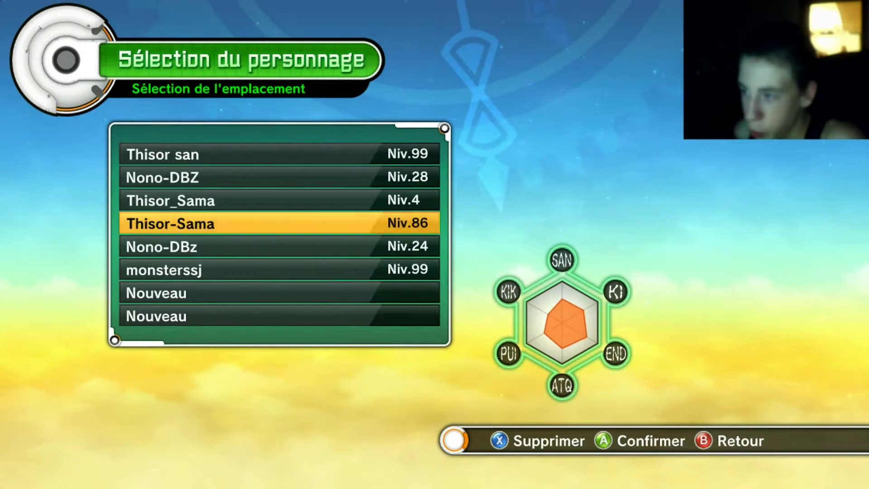
key("Down")
key("Down")
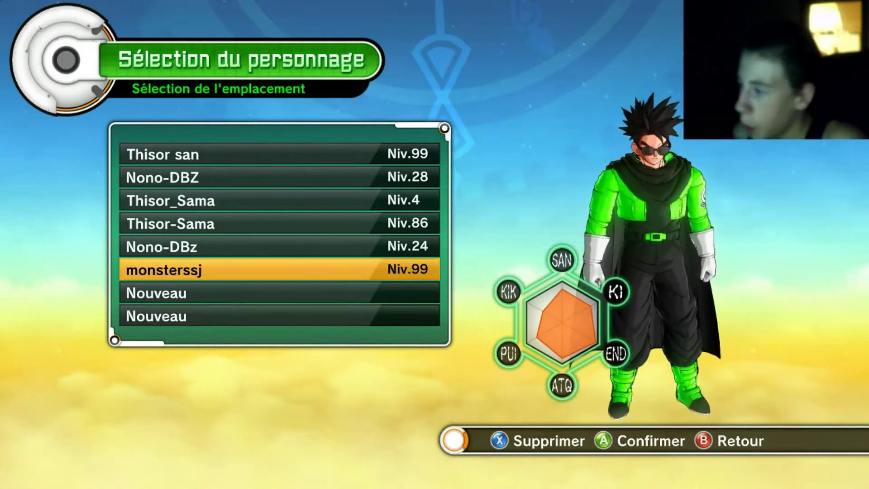
key("Up")
key("Up")
key("Up")
key("Down")
key("Down")
key("Down")
key("Down")
key("Return")
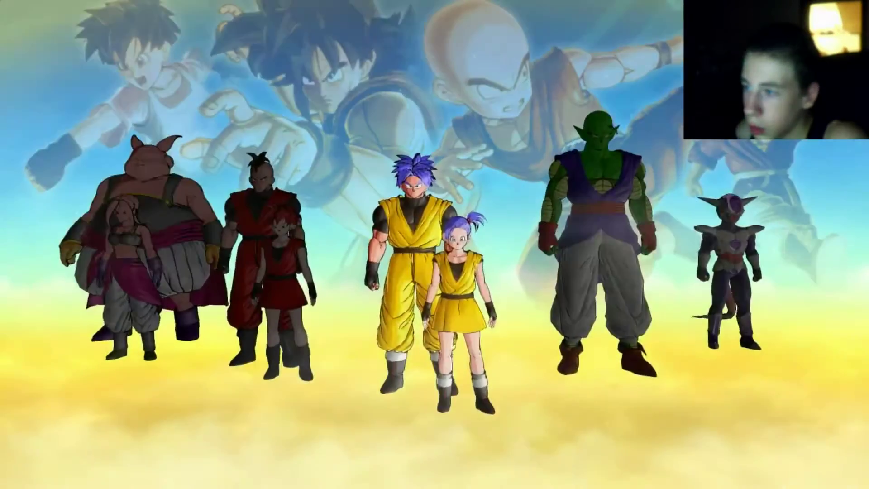
- Choose the Saiyan race, shown in red outfits, and select the male (Mâle) version for the new character
key("Right")
key("Left")
key("Left")
key("Left")
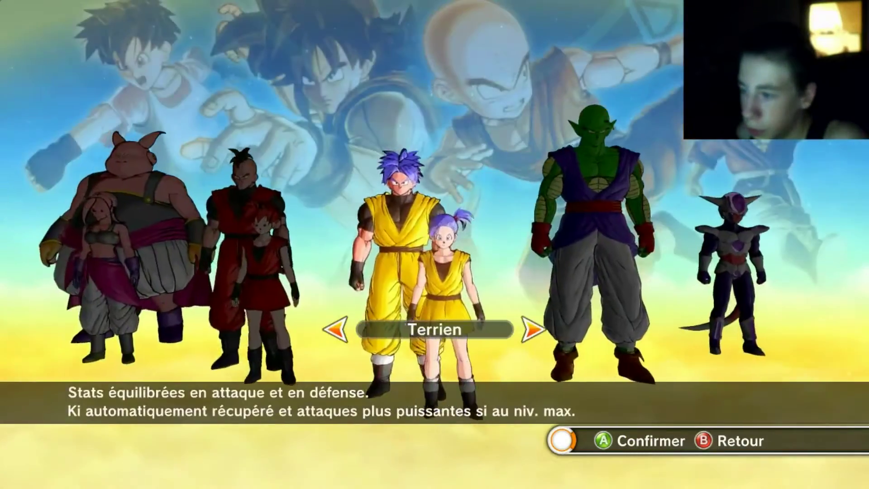
key("Return")
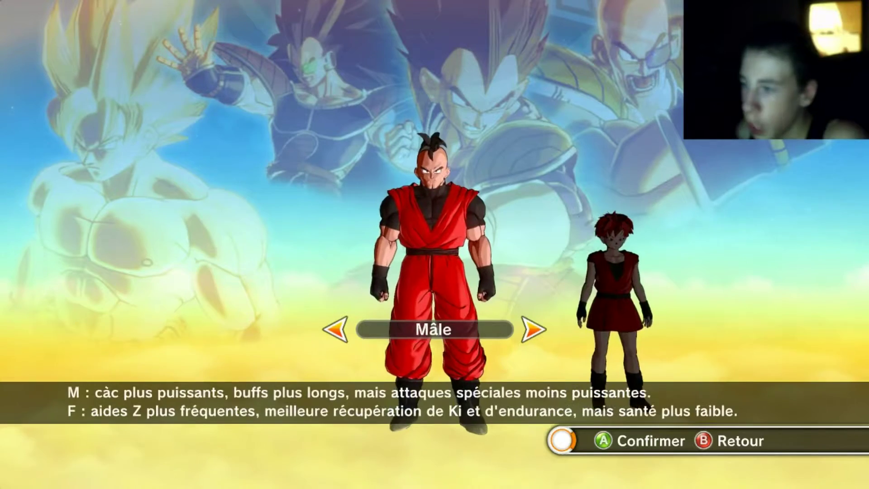
key("Return")
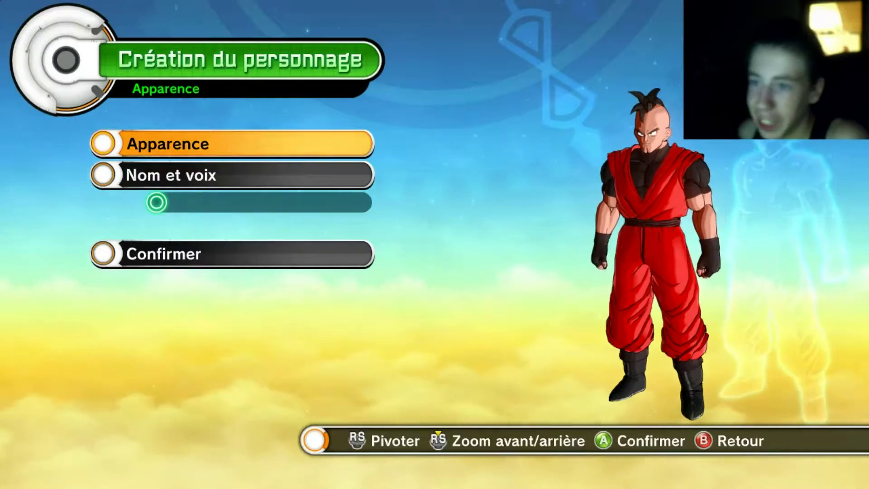
- Open the character's appearance settings and set the height (Taille) to the second notch
key("Return")
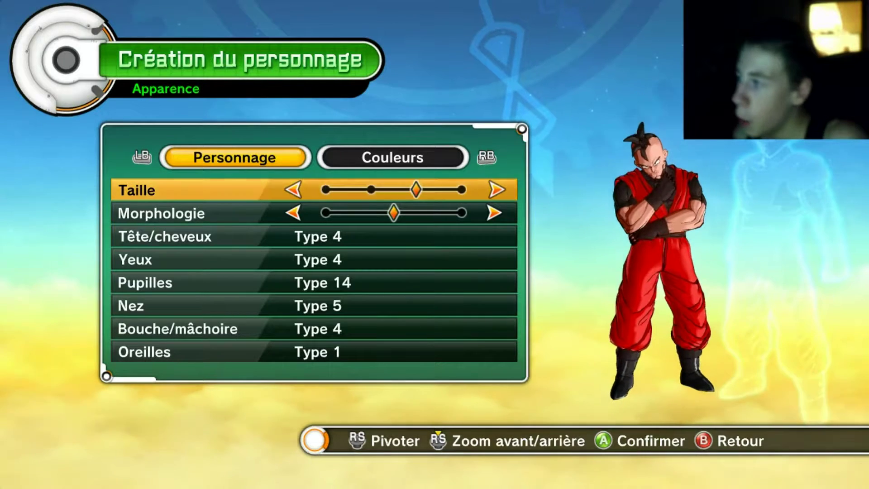
key("Left")
key("Down")
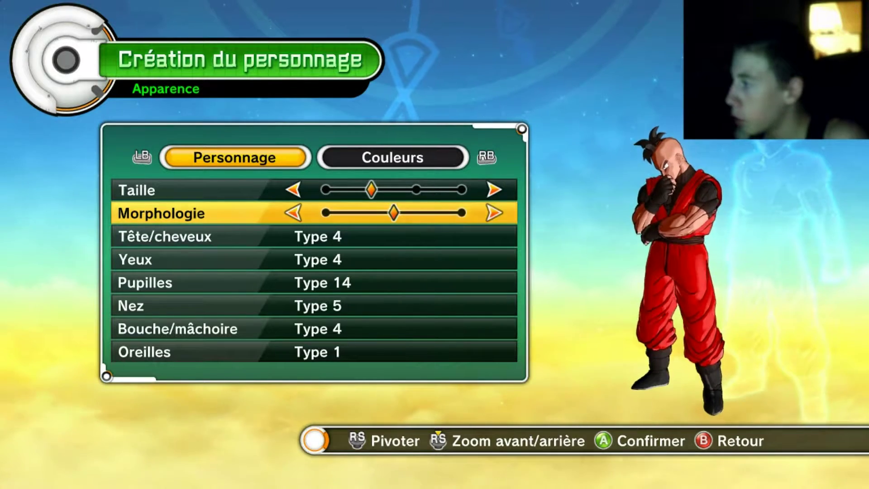
key("Right")
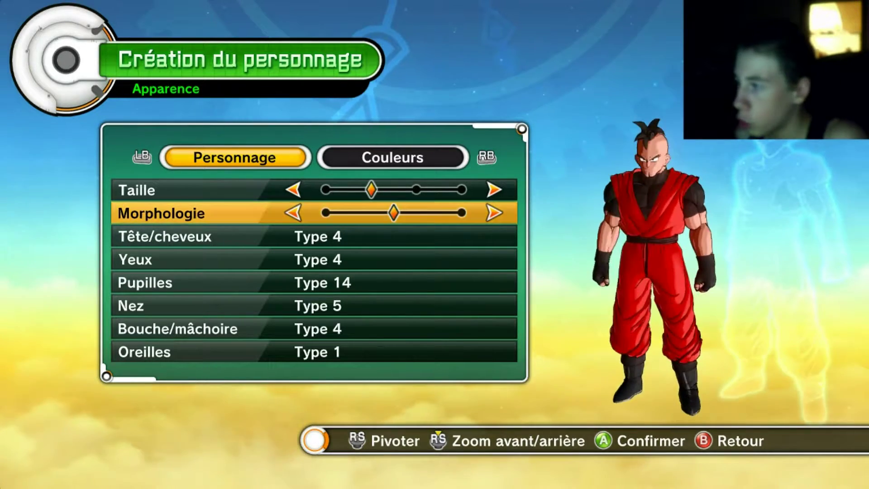
- Set the character's head and hair (Tête/cheveux) to Type 3
key("Down")
key("Return")
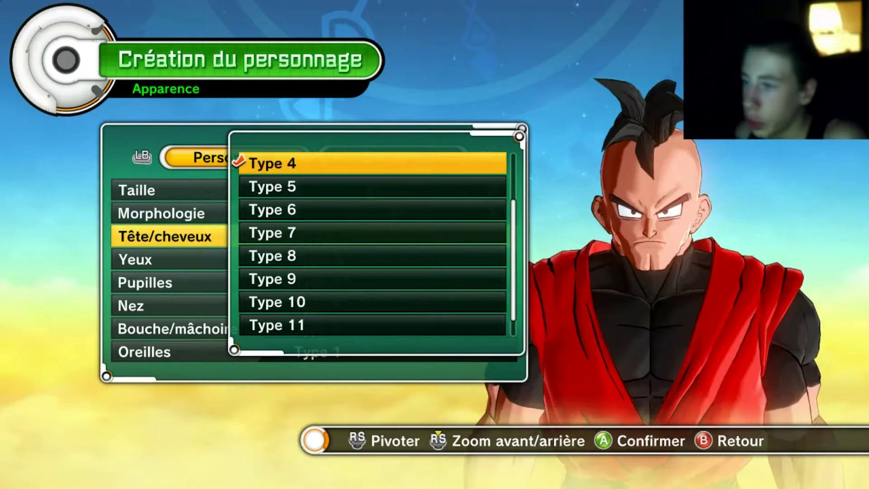
key("Down")
key("Up")
key("Up")
key("Up")
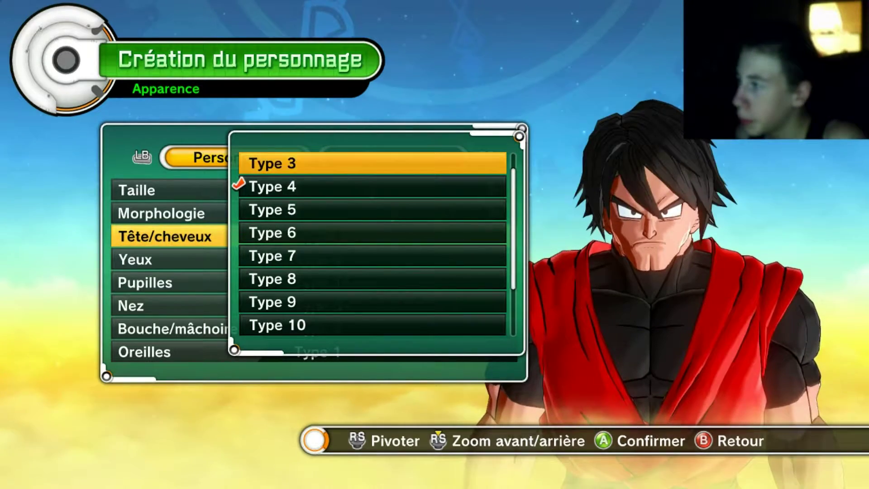
key("Down")
key("Return")
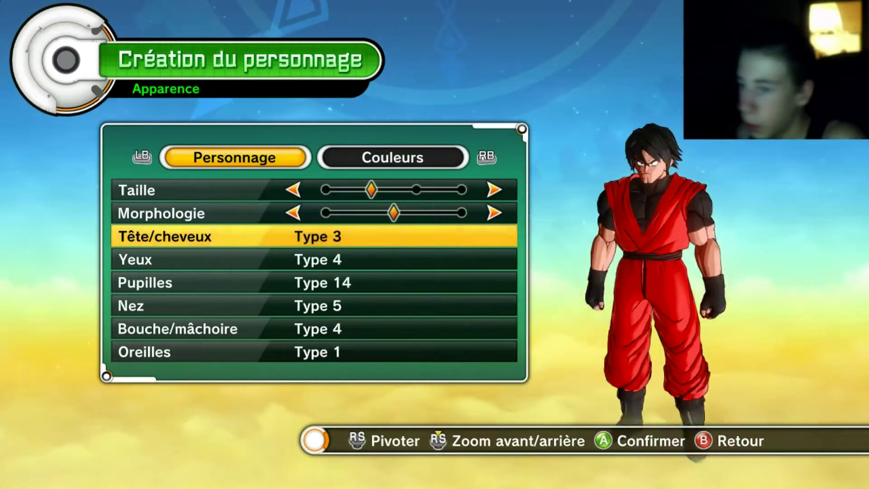
- Compare neighbouring eye shapes and choose Type 4 for the eyes (Yeux)
key("Down")
key("Return")
key("Up")
key("Down")
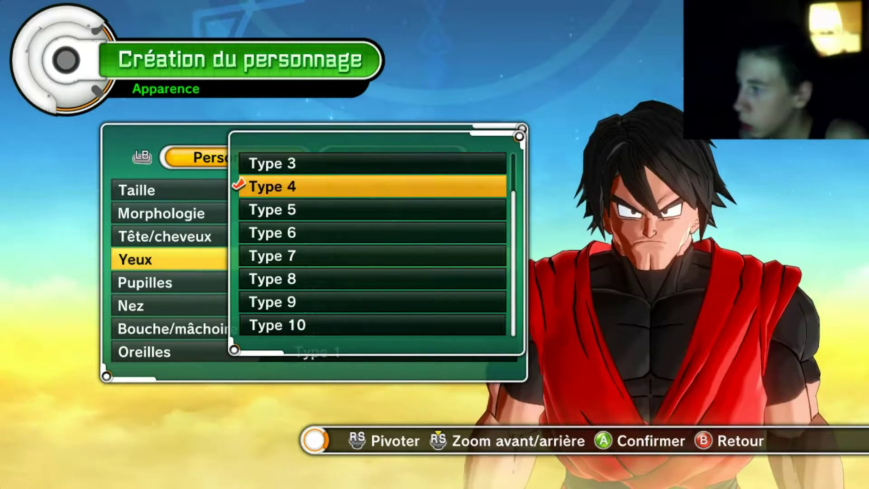
key("Return")
- Set the pupils (Pupilles) to Type 13 and choose Type 5 for the nose (Nez)
key("Down")
key("Return")
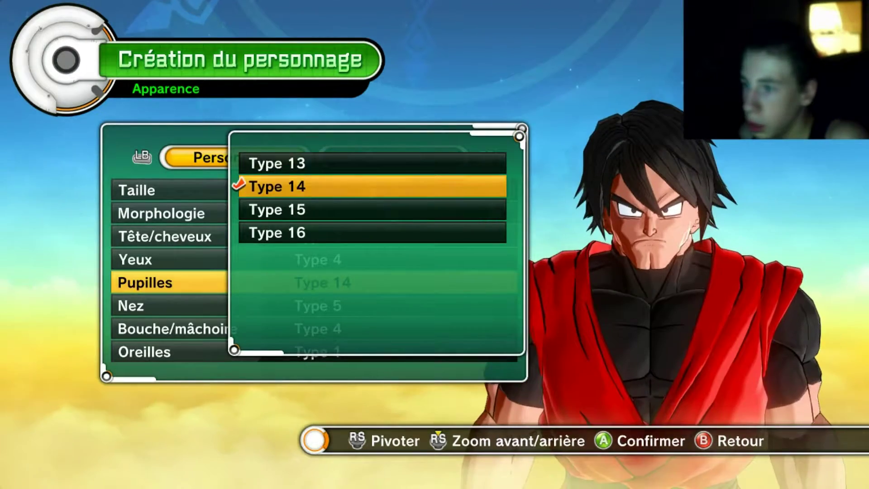
key("Up")
key("Return")
key("Down")
key("Return")
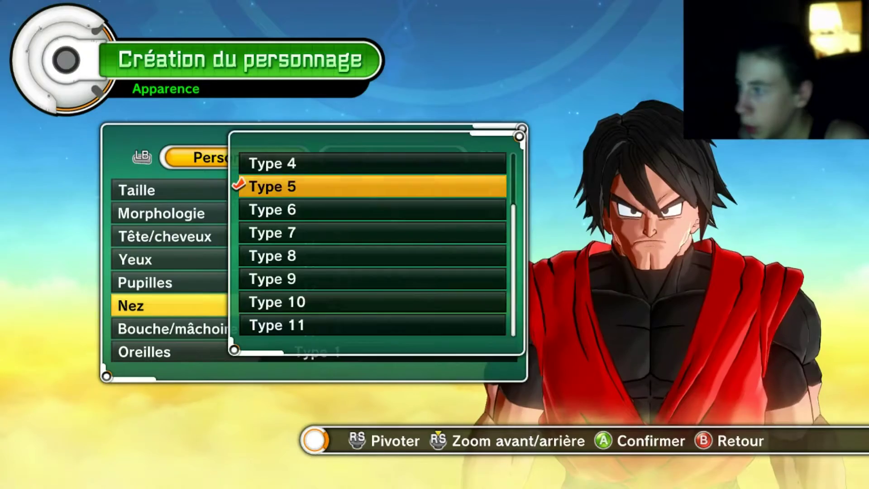
key("Return")
- Set the mouth and jaw (Bouche/mâchoire) to Type 2 and choose Type 1 for the ears (Oreilles)
key("Down")
key("Down")
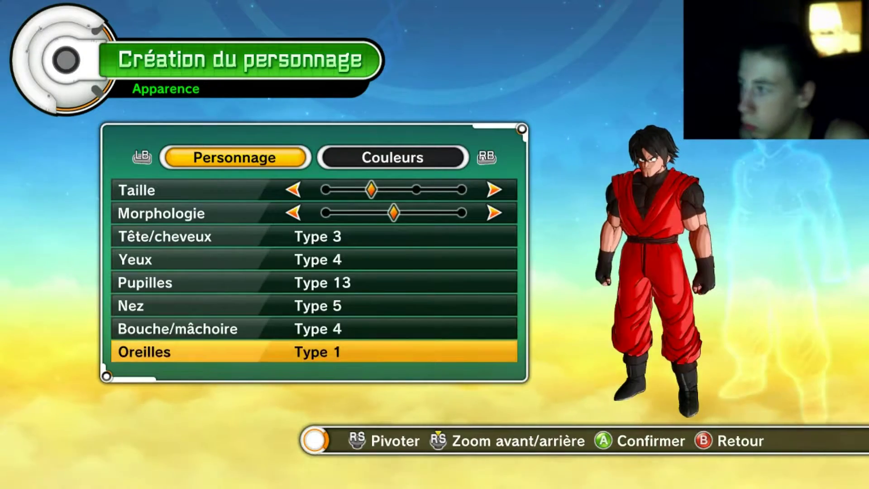
key("Up")
key("Return")
key("Up")
key("Up")
key("Up")
key("Down")
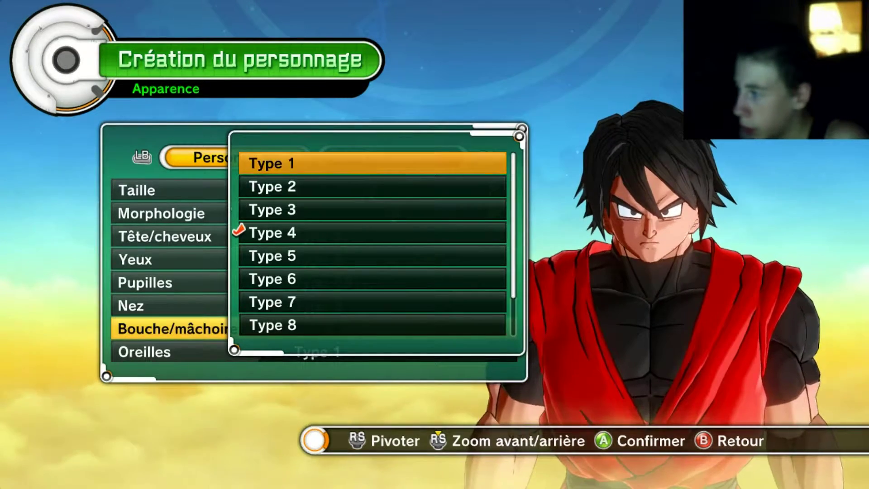
key("Return")
key("Down")
key("Return")
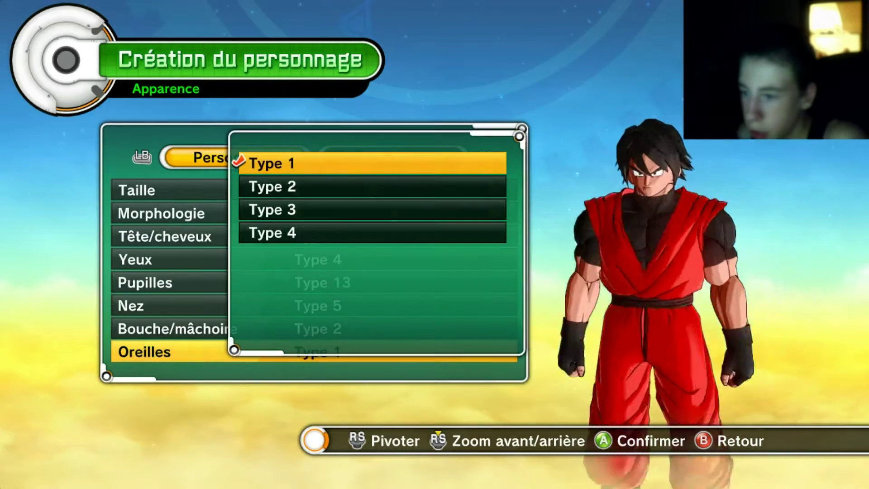
key("Return")
- Set the skin colour (Carnation) to a lighter salmon tone and leave the appearance settings
key("e")
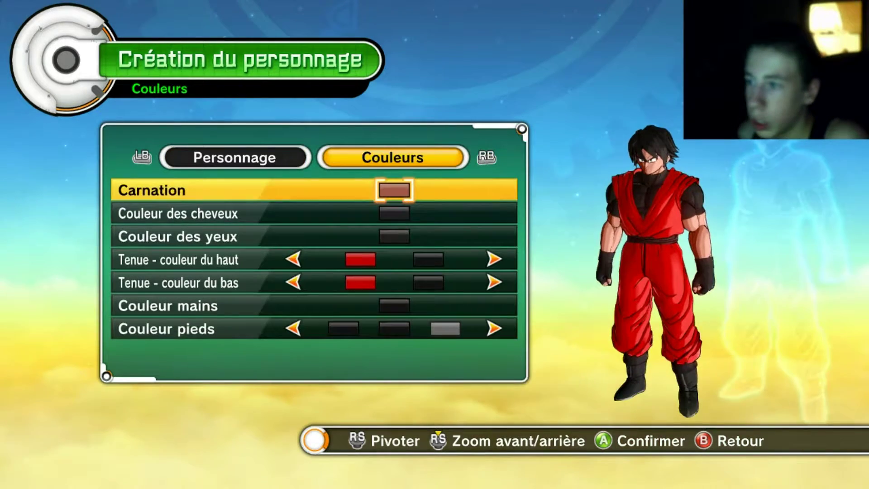
key("Return")
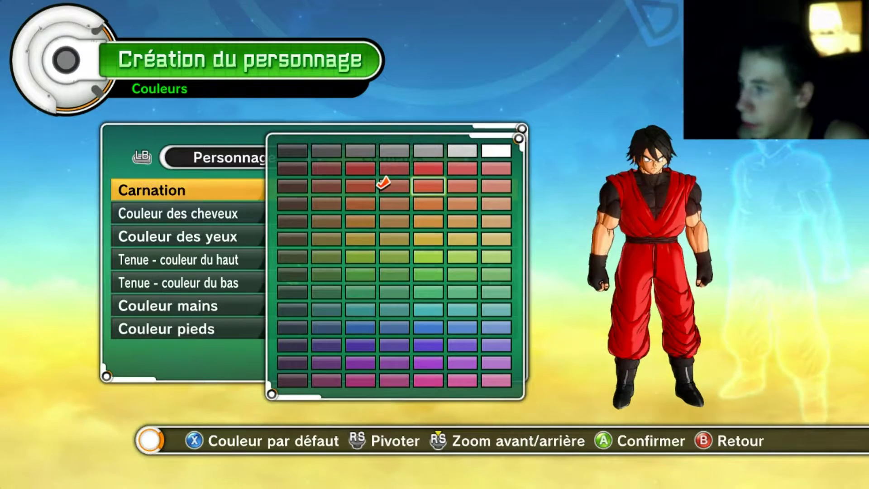
key("Up")
key("Right")
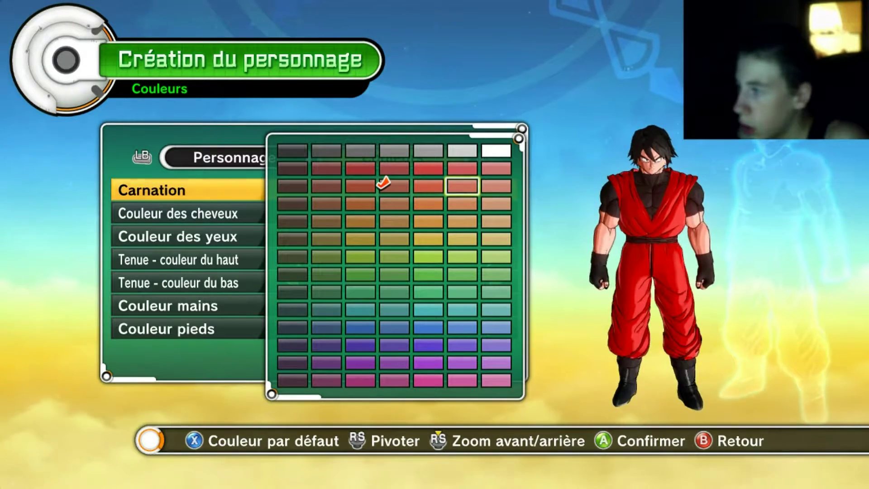
key("Return")
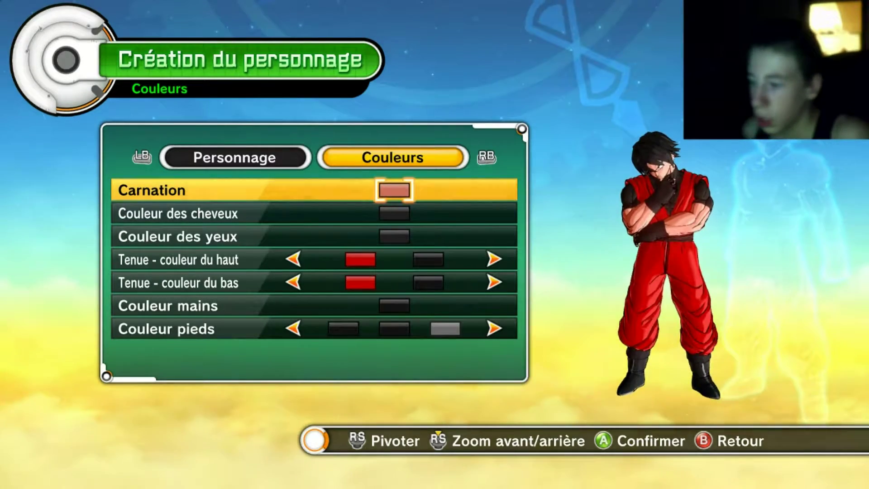
key("Escape")
- Name the character "save editor" in the name and voice settings
key("Down")
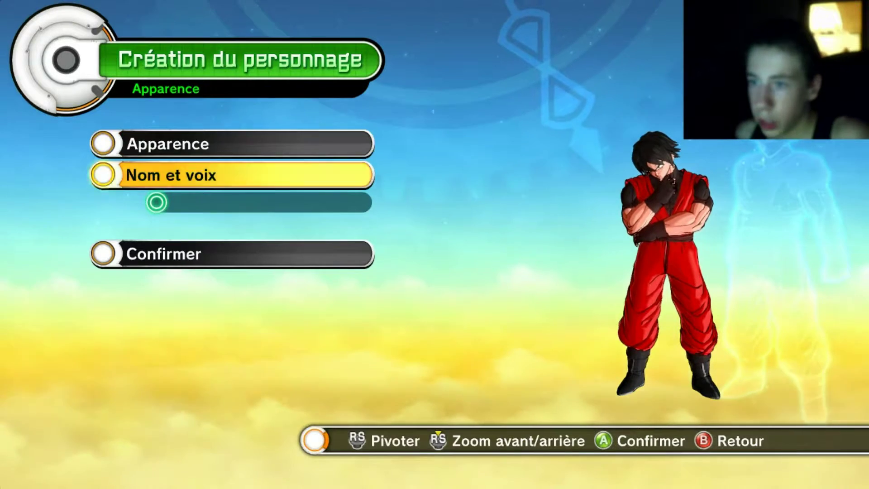
key("Return")
key("Down")
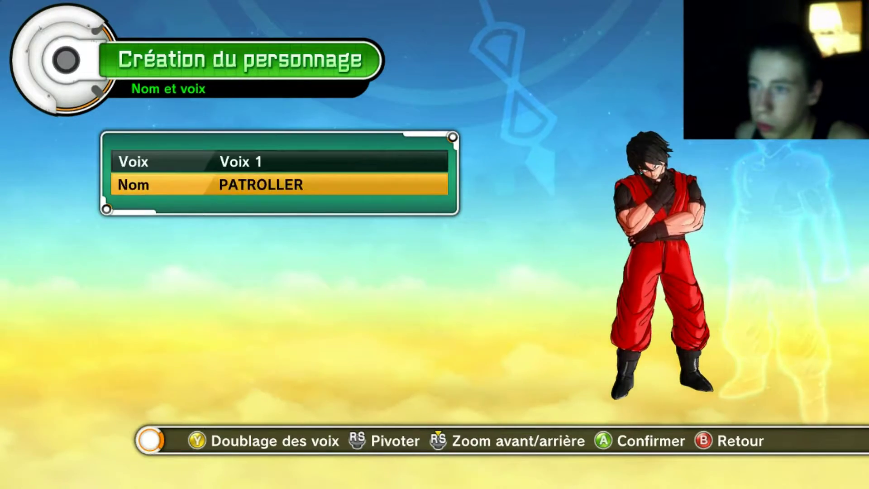
key("Return")
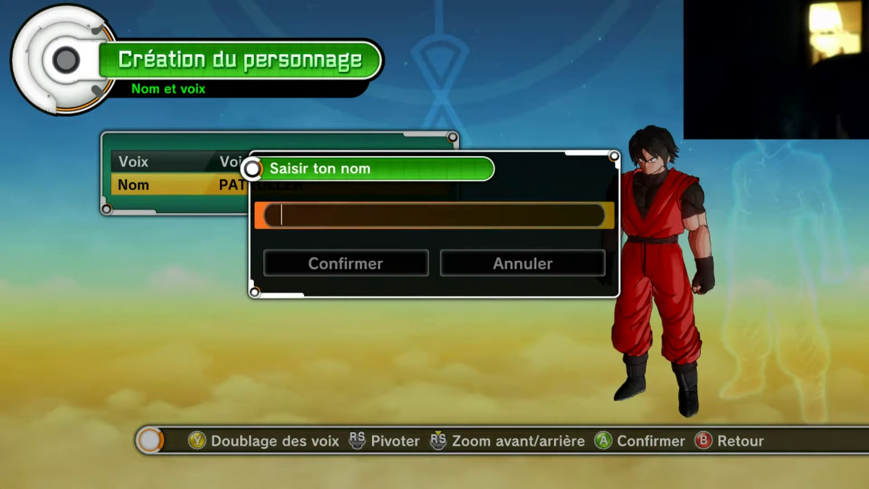
type("save editors")
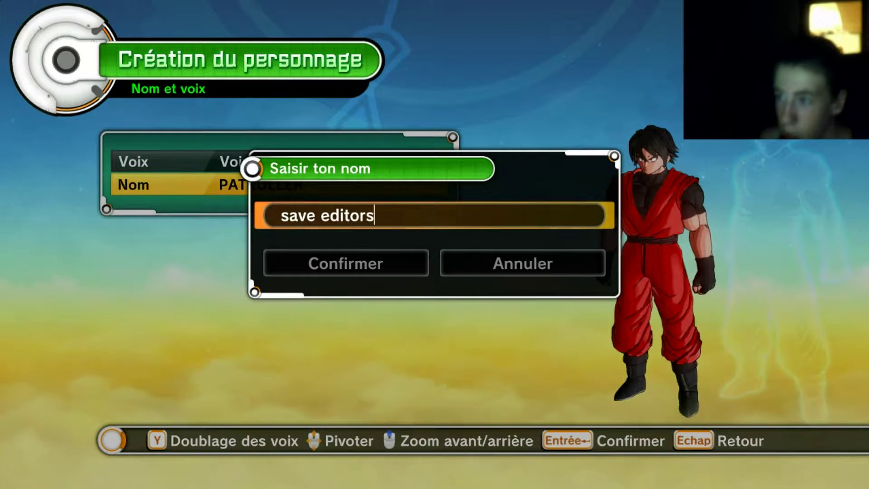
key("BackSpace")
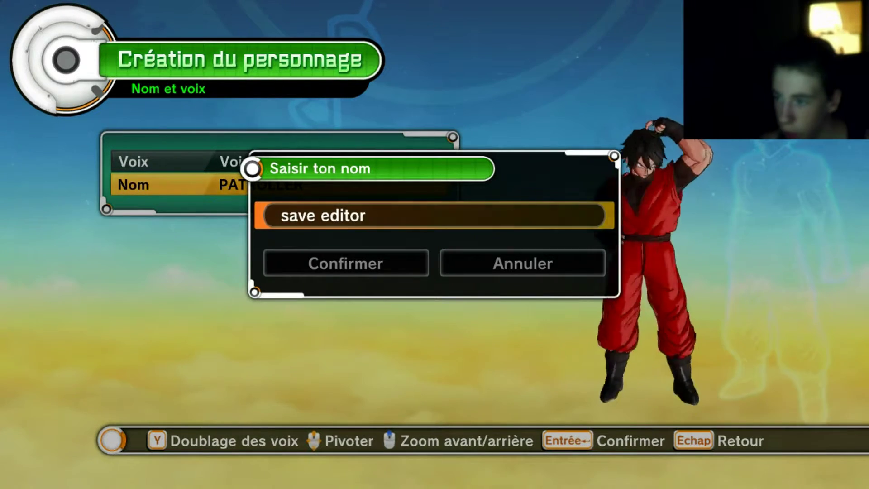
key("Return")
key("Return")
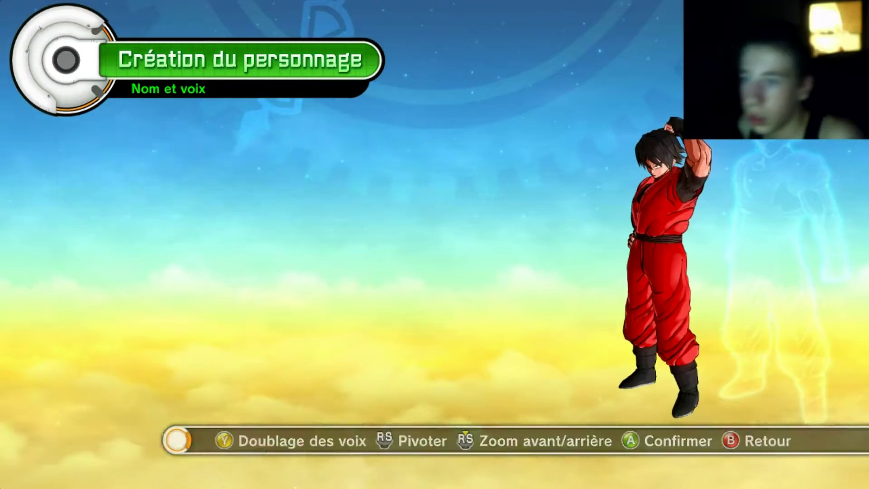
- Confirm the character with the close-combat style "Mon truc, c'est la proximité !" and finish the creation
key("Down")
key("Return")
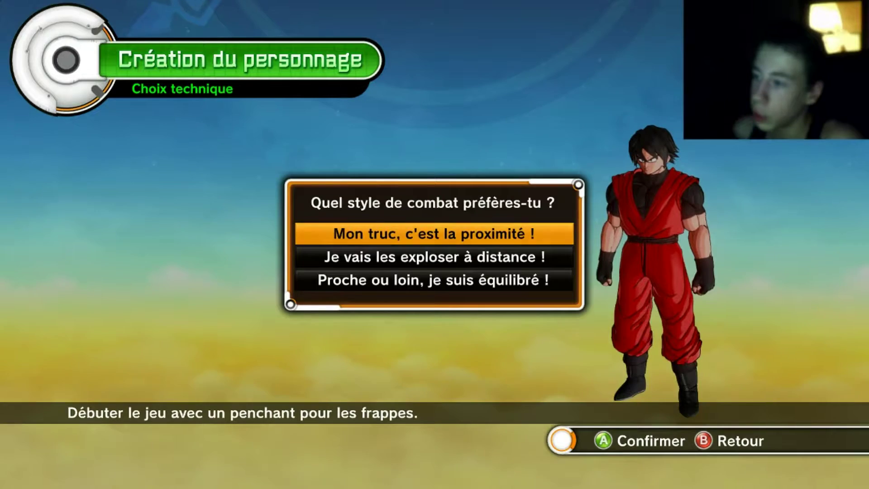
key("Return")
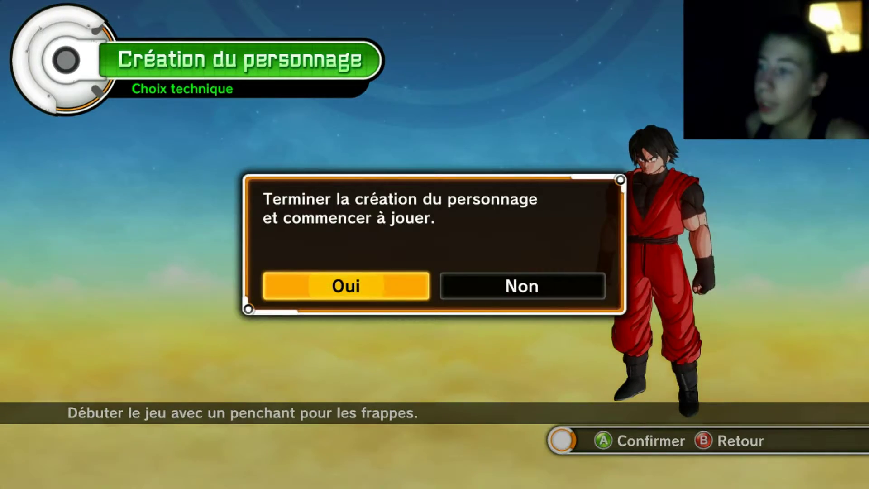
key("Return")
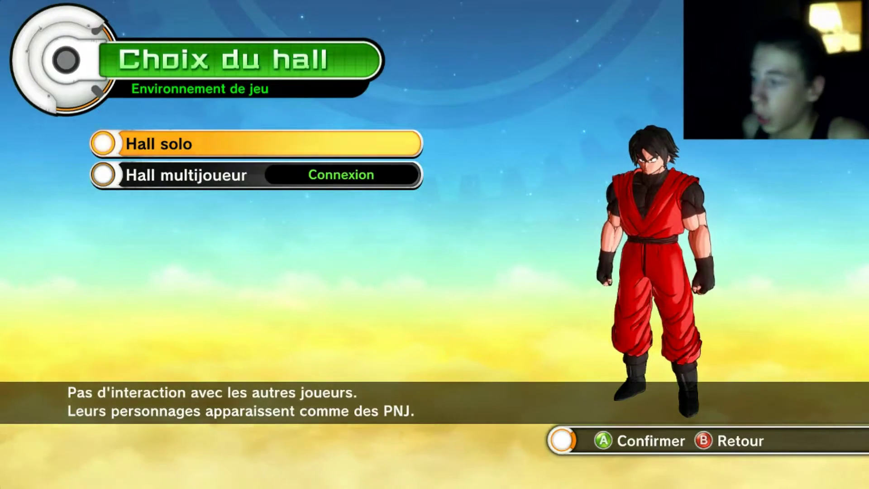
- Go from the lobby choice to the character selection and leave the game for the desktop
key("Return")
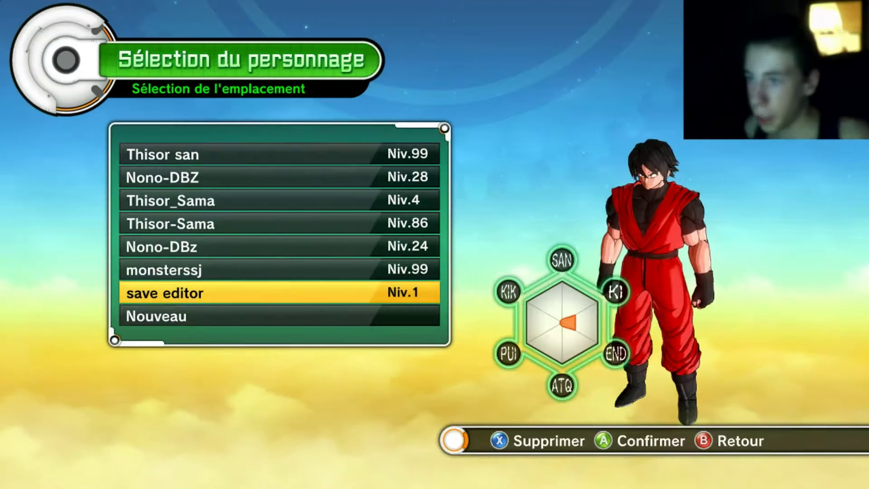
key("Return")
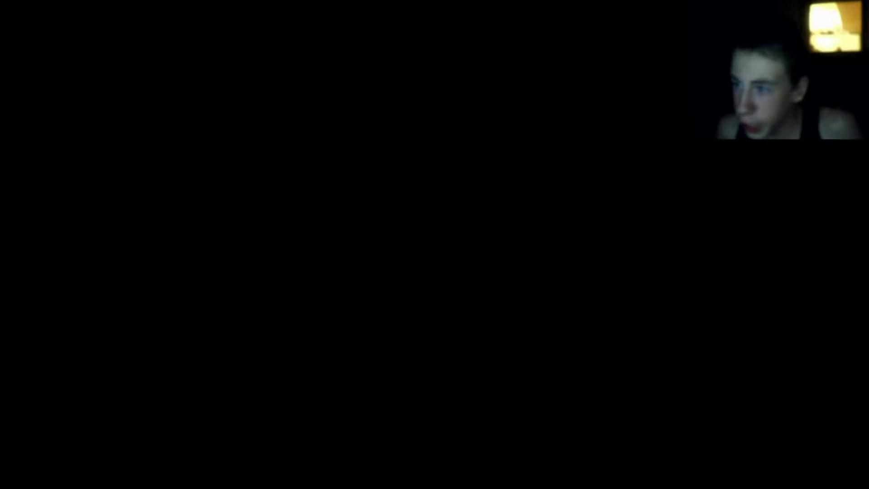
key("alt+Tab")
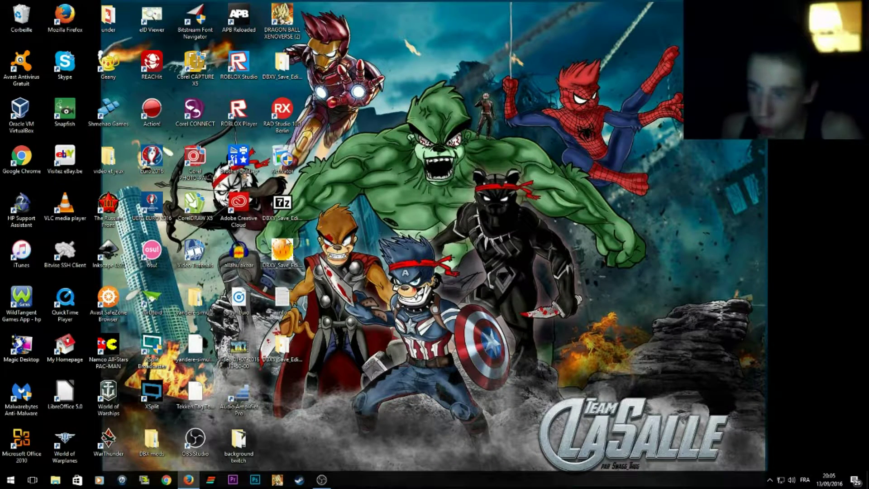
- Launch DBXV_Save_Editor_v1.1.1.0 from the DBXV_Save_Editor(1) folder on the desktop and close the folder window
double_click(290, 354)
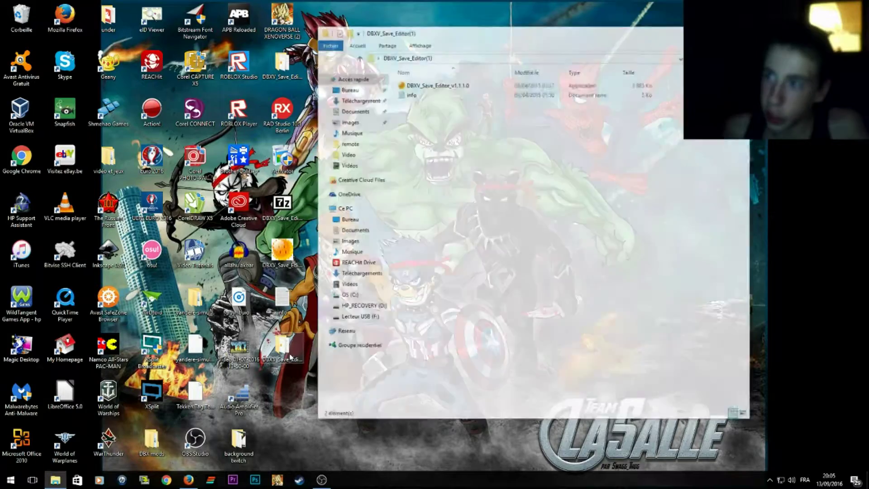
double_click(435, 85)
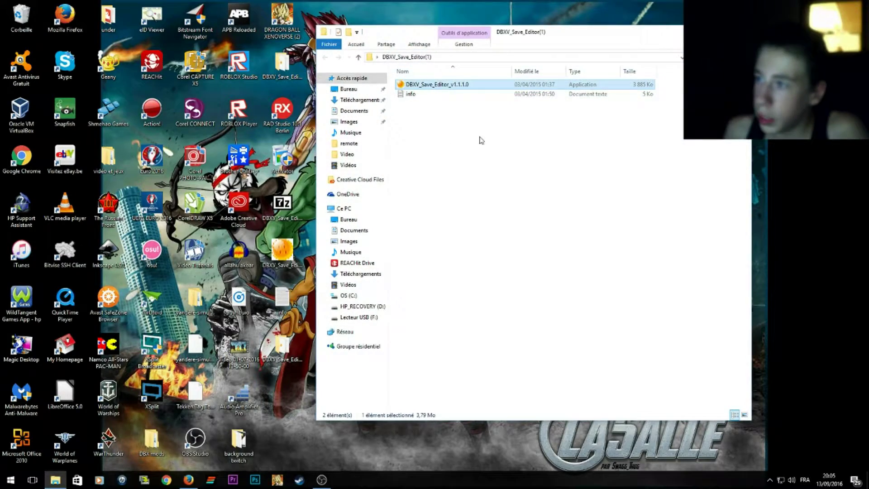
left_click(741, 31)
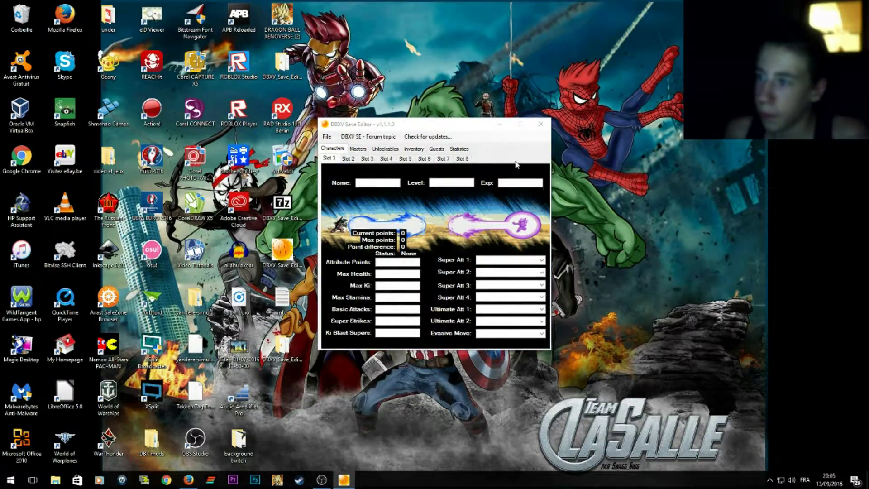
- Start opening a save file and browse from the C: drive through Program Files (x86) to the Steam folder
key("ctrl+o")
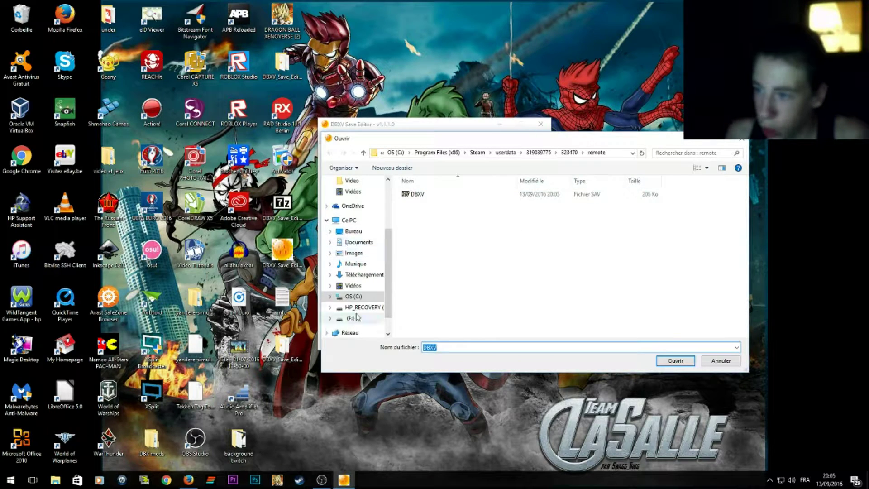
left_click(361, 297)
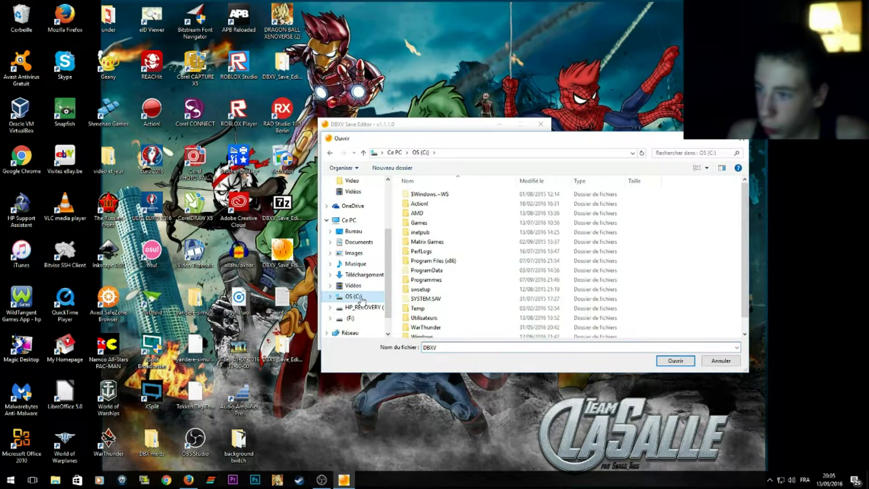
double_click(443, 261)
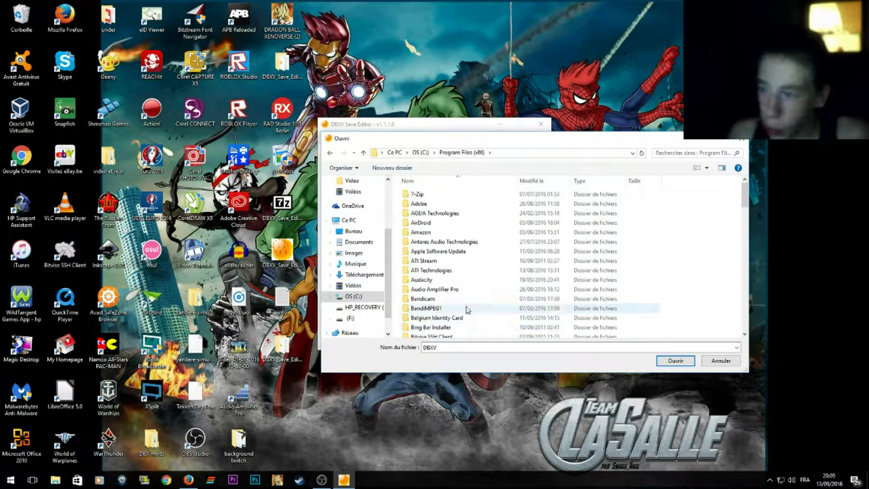
scroll(468, 317, "down", 1)
scroll(469, 316, "down", 15)
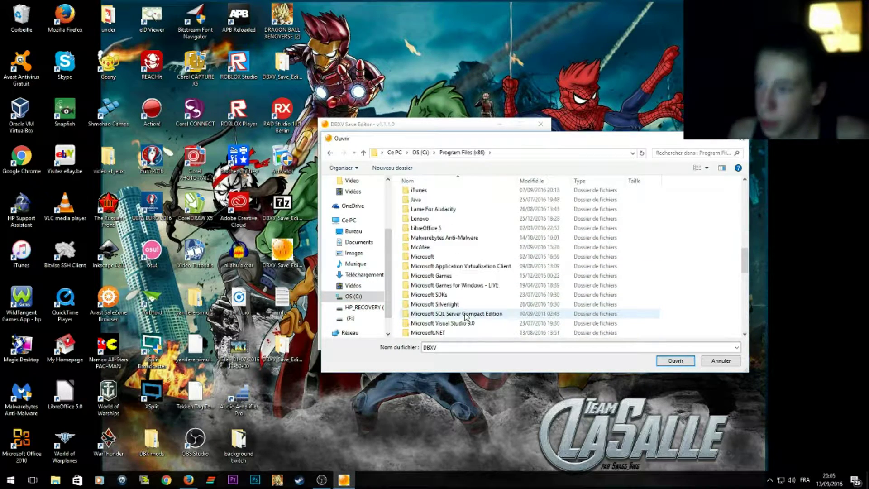
scroll(452, 303, "up", 1)
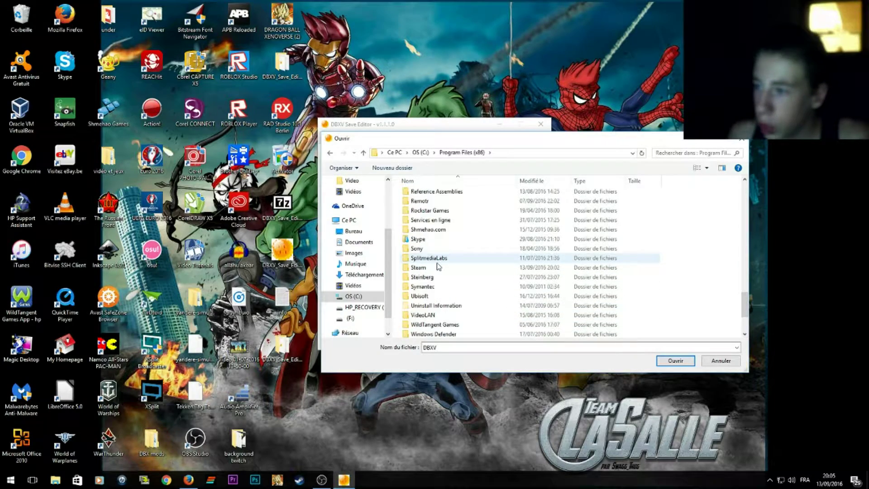
double_click(425, 268)
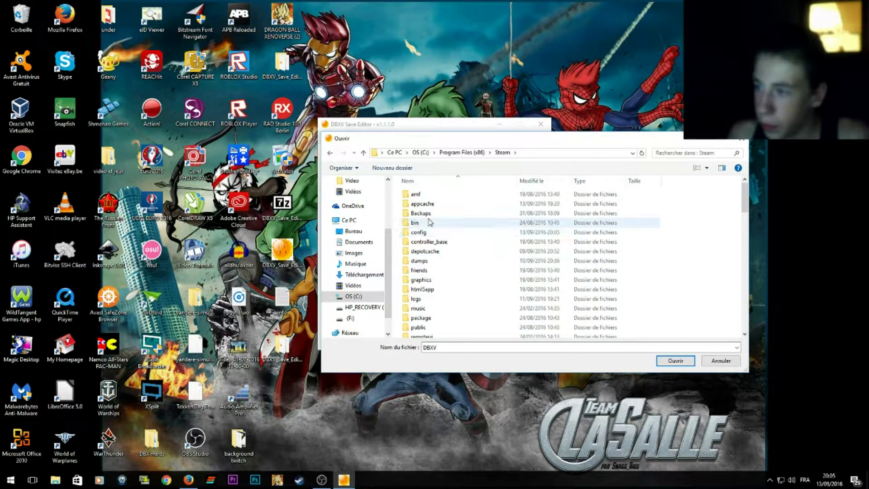
- Open the DBXV save from userdata, inside the account's folder, 323470 and remote
scroll(433, 310, "down", 2)
scroll(432, 309, "down", 3)
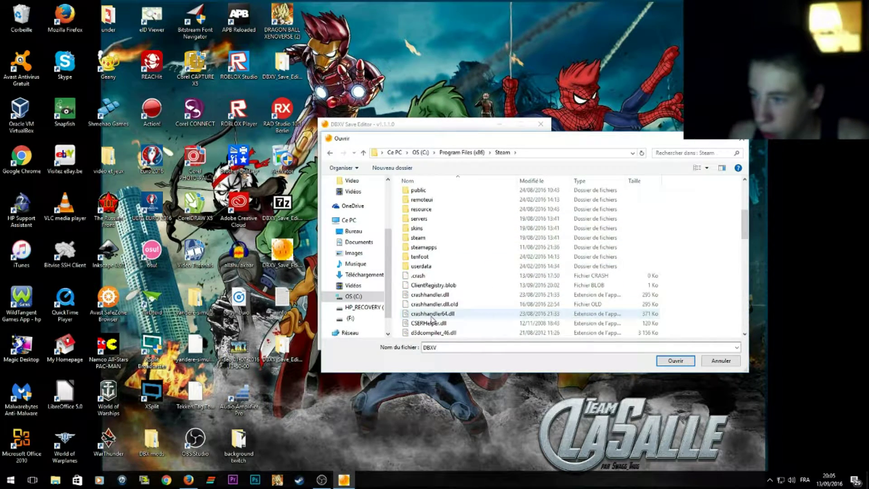
double_click(433, 269)
double_click(429, 197)
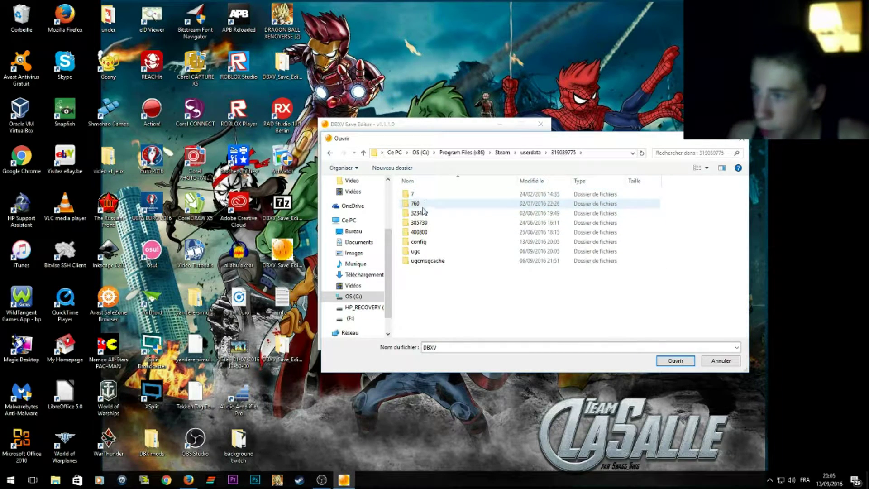
double_click(425, 214)
double_click(420, 194)
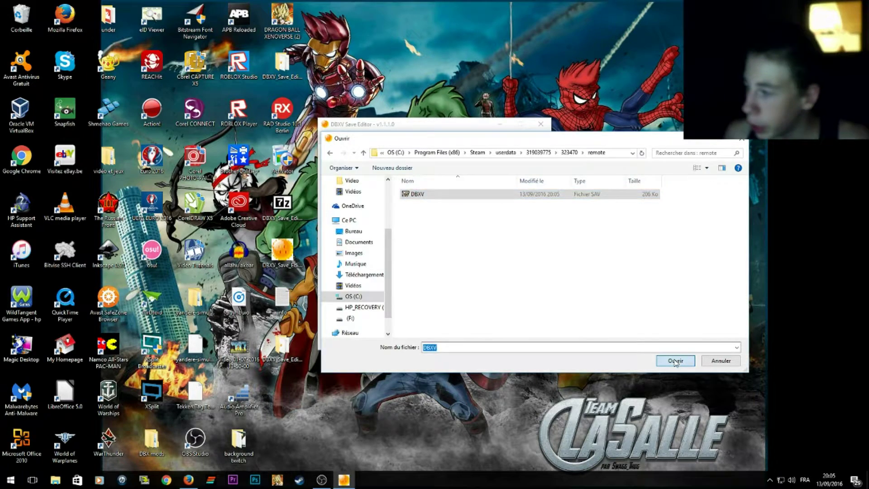
left_click(675, 361)
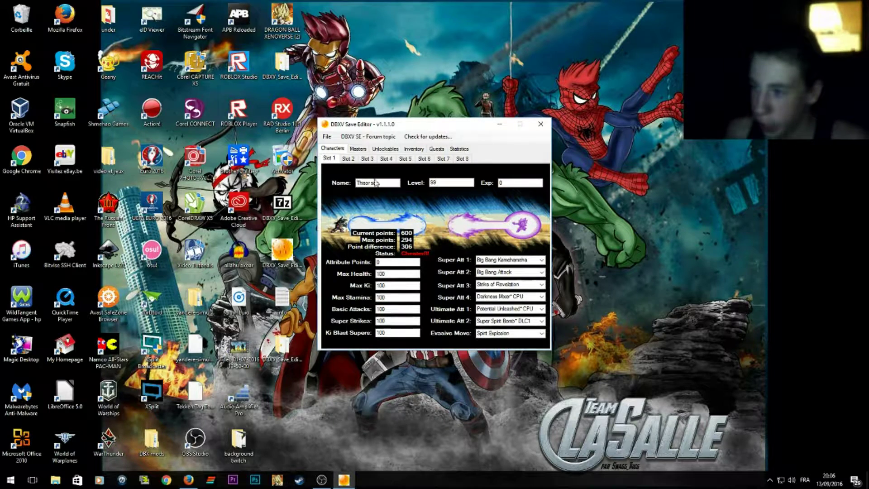
- Look at the Masters settings, return to the characters, and show "save editor" in slot 7 with its level set to 99
left_click(358, 150)
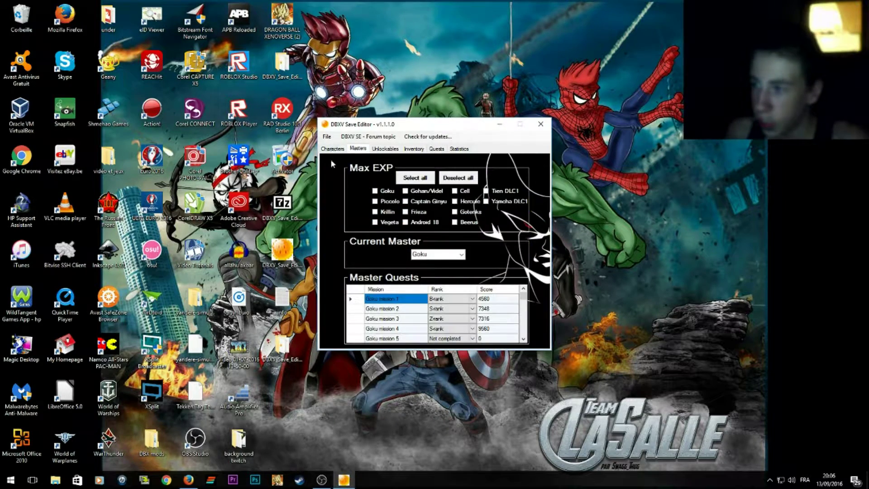
left_click(332, 150)
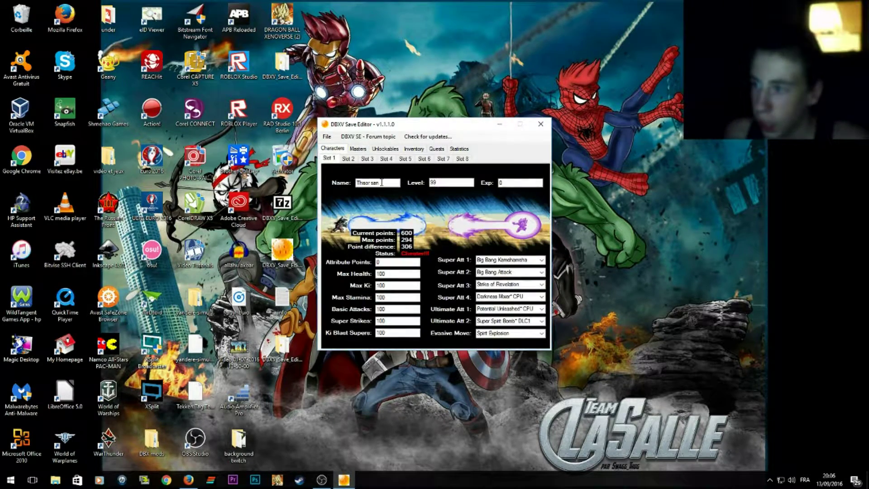
left_click(445, 159)
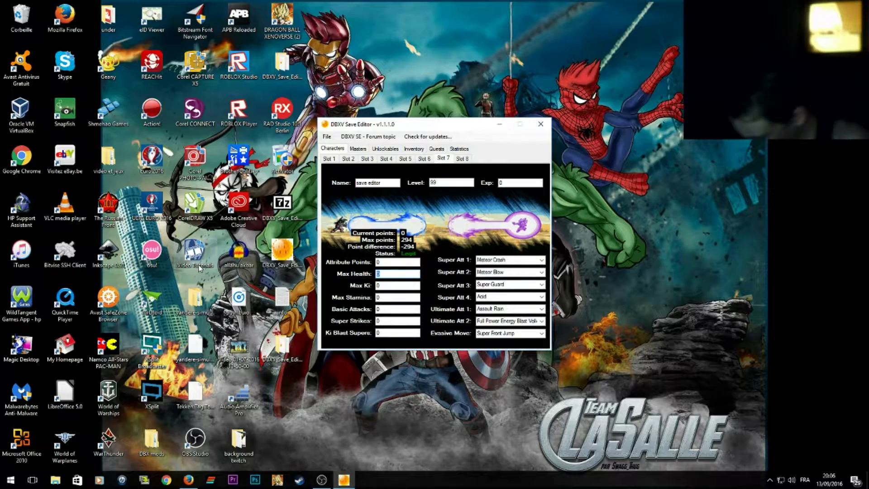
- Set Max Health, Max Ki, Max Stamina, Basic Attacks and Super Strikes of the slot 7 character to 99
type("99")
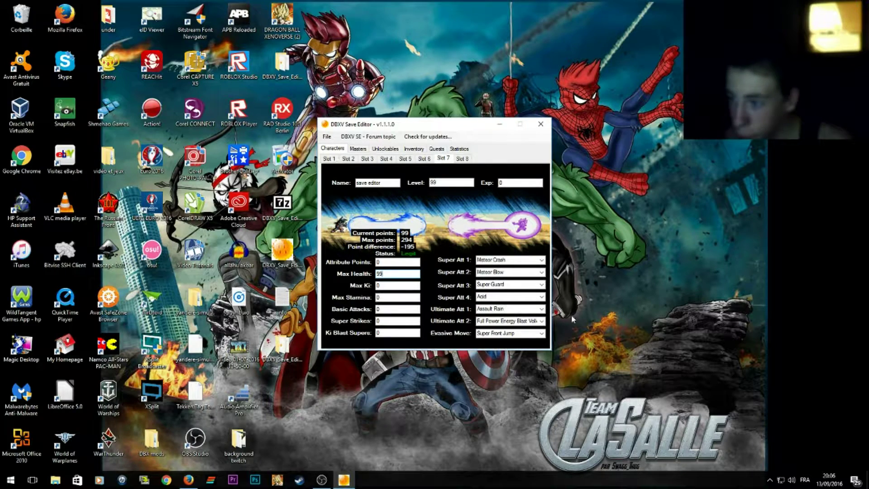
left_click(390, 285)
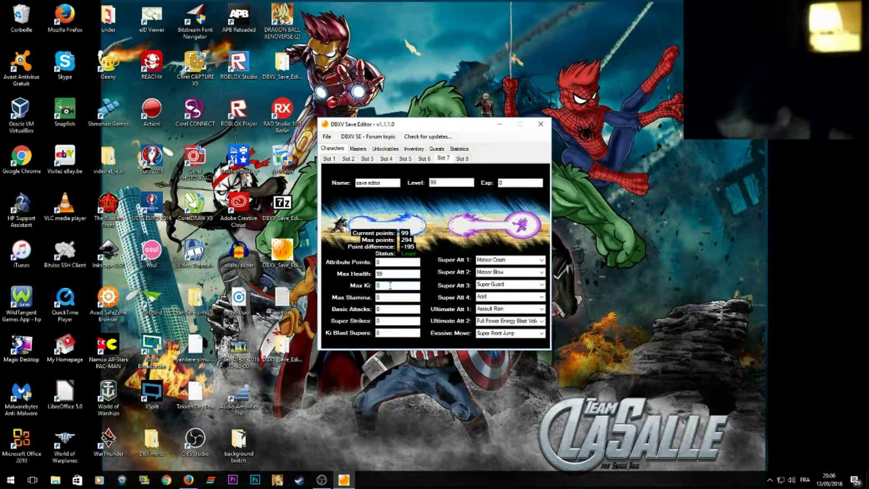
type("99")
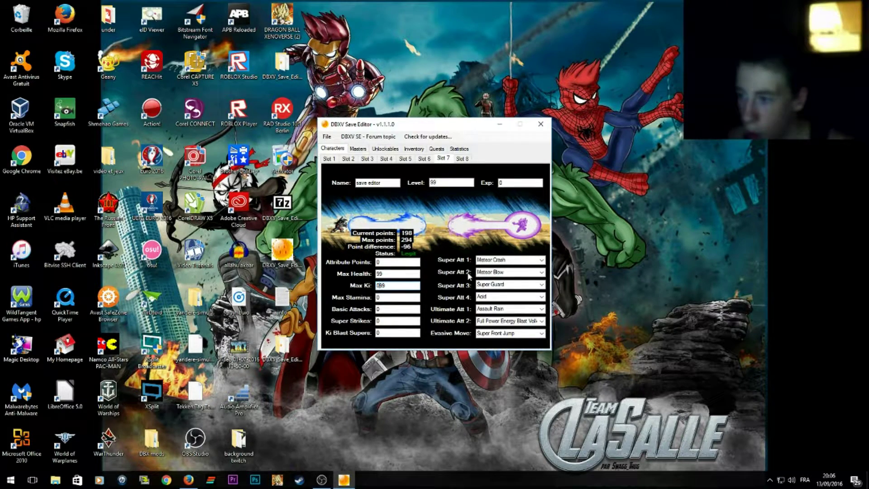
key("Tab")
type("99")
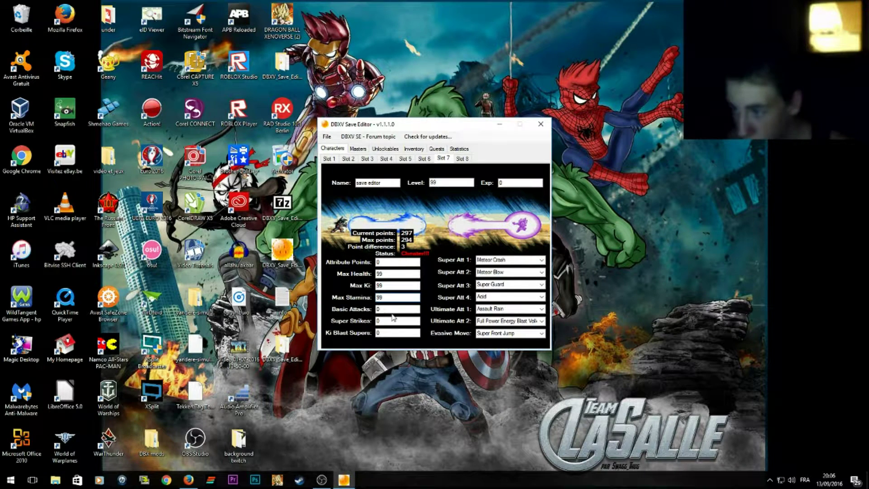
key("Tab")
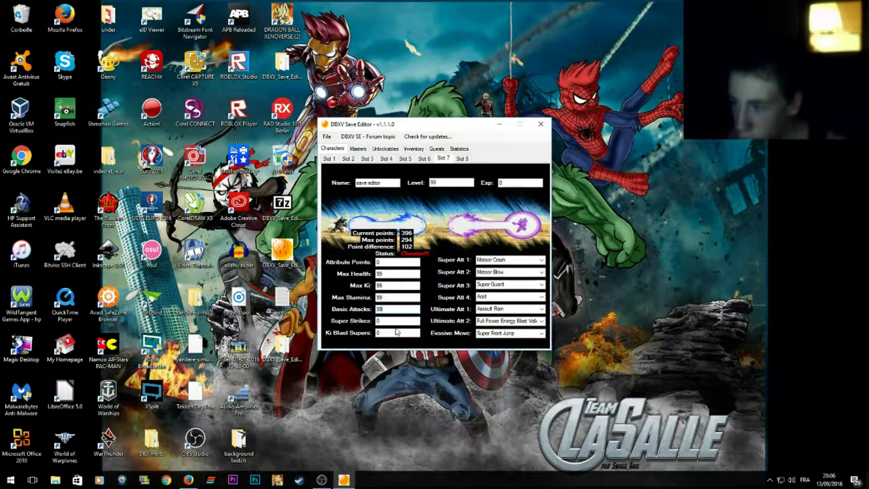
key("Tab")
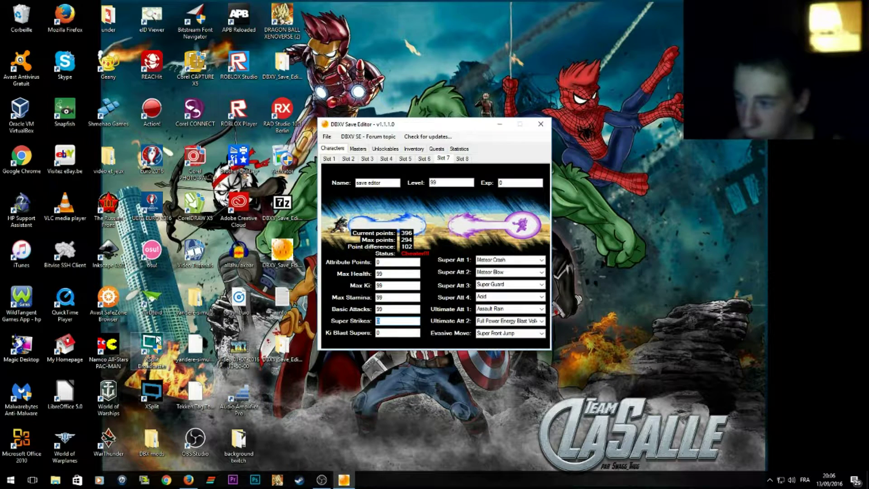
key("Tab")
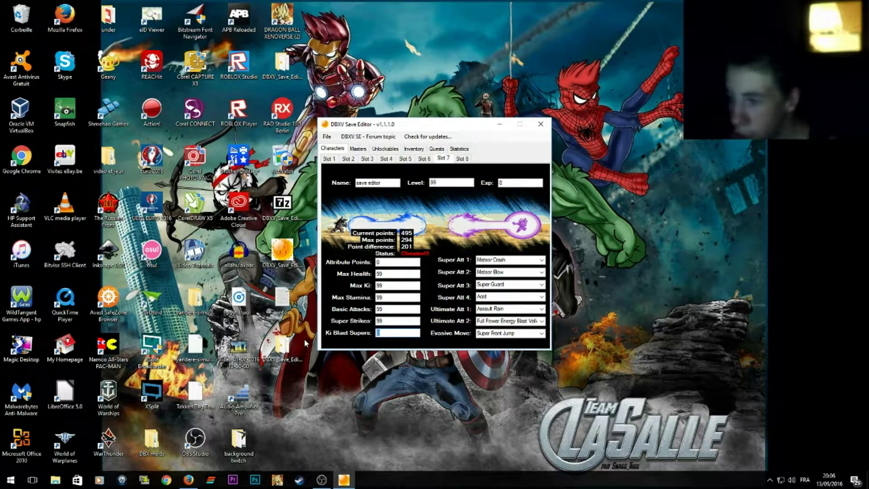
- Set the slot 7 character's Ki Blast Supers to 99 and its Attribute Points to 6
key("shift+Tab")
key("shift+Tab")
key("shift+Tab")
key("shift+Tab")
key("shift+Tab")
key("shift+Tab")
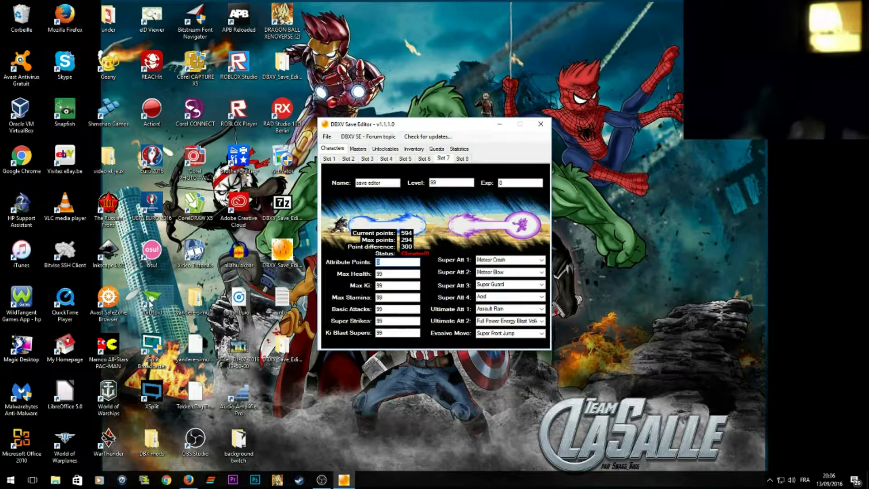
type("6")
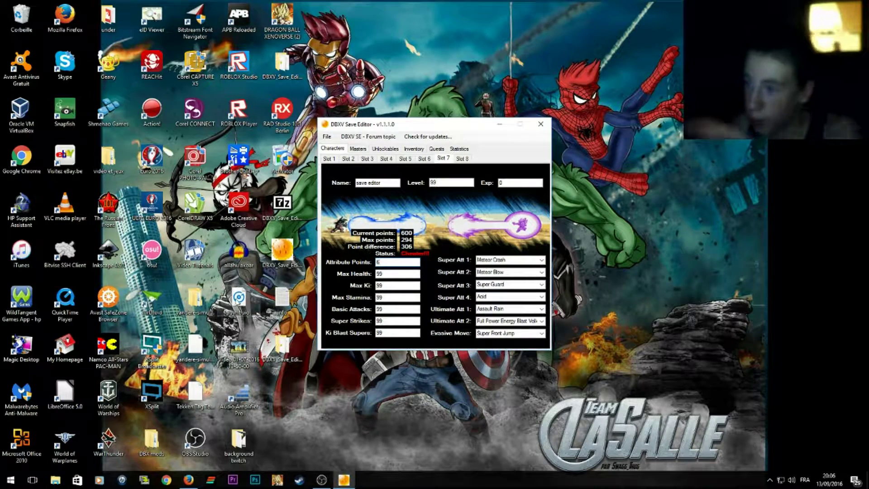
left_click(529, 261)
left_click(534, 262)
left_click(541, 261)
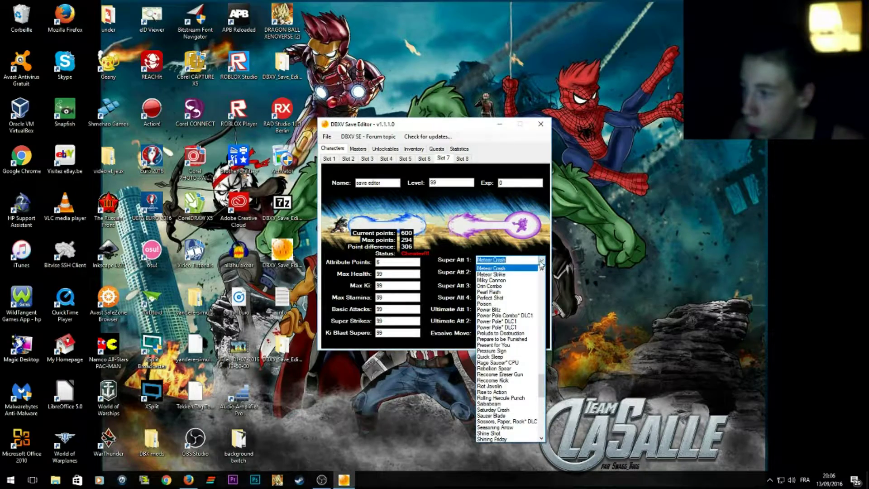
scroll(529, 345, "down", 3)
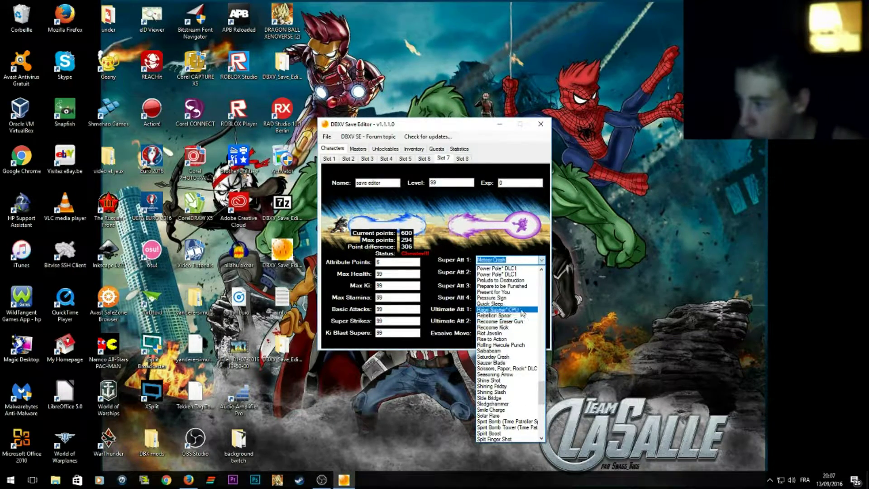
scroll(525, 313, "down", 8)
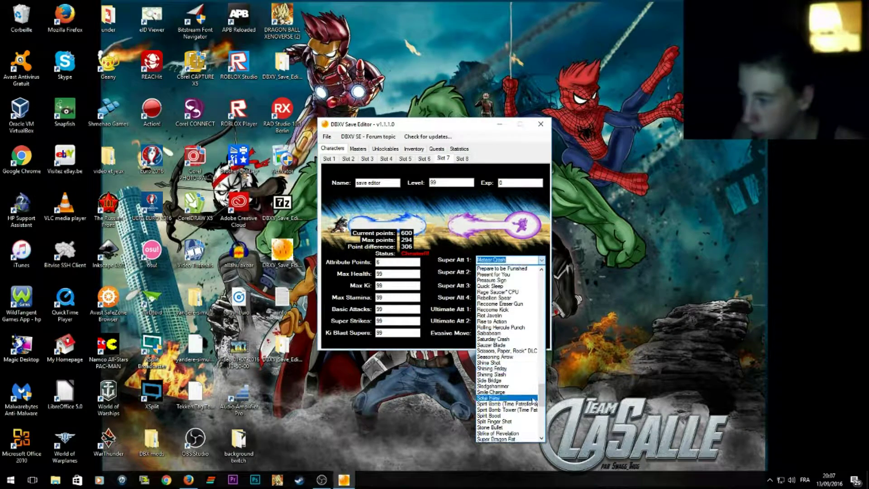
left_click(541, 260)
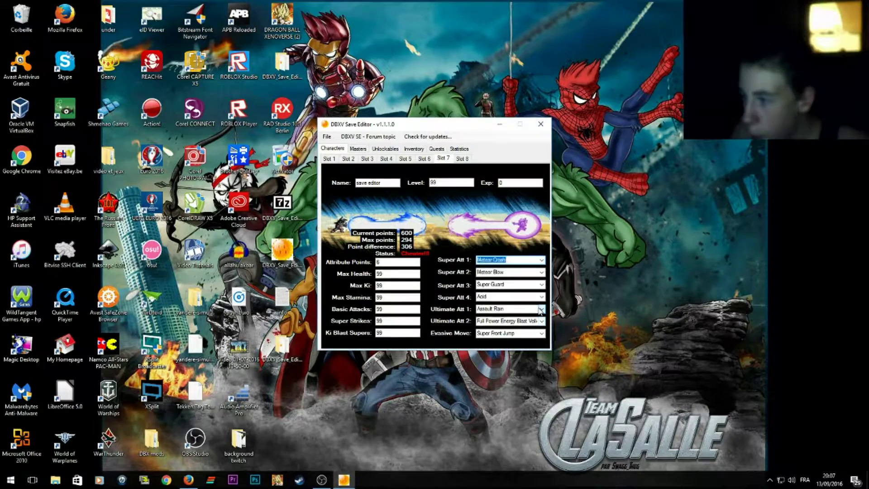
- Set the slot 7 character's Ultimate Att 1 to Villainous Mode (Super Saiyan 2)
left_click(542, 309)
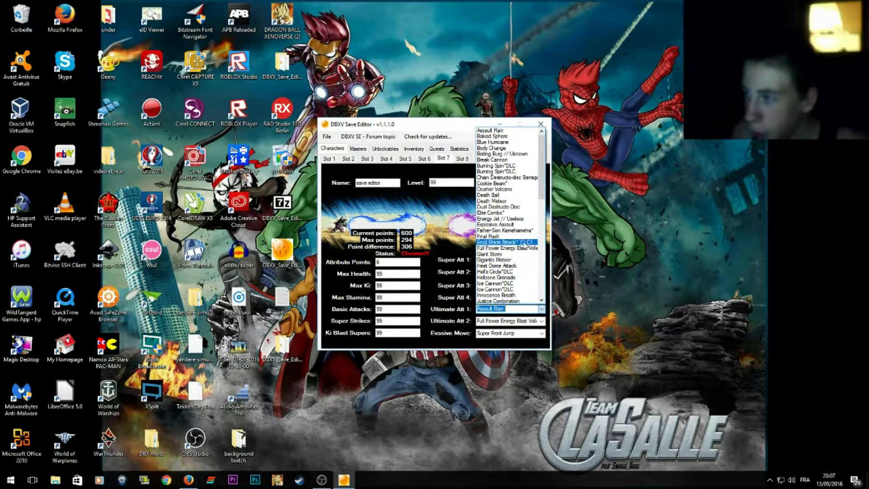
scroll(521, 251, "down", 9)
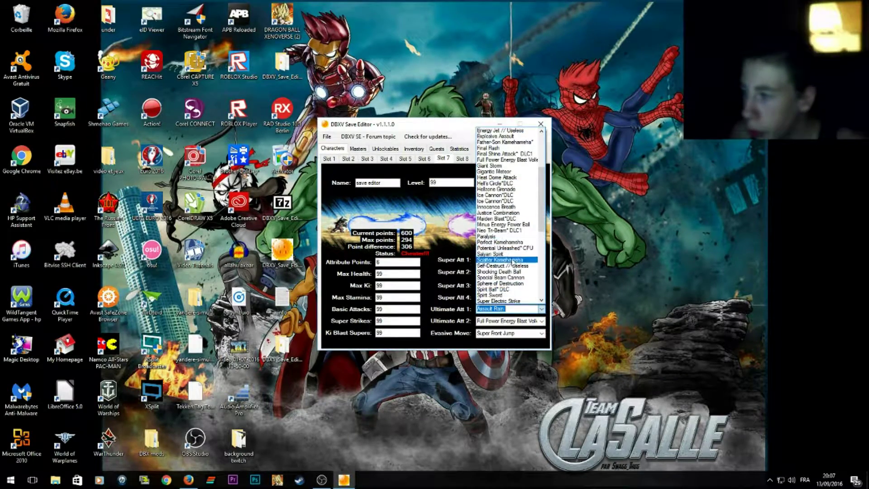
scroll(506, 284, "down", 6)
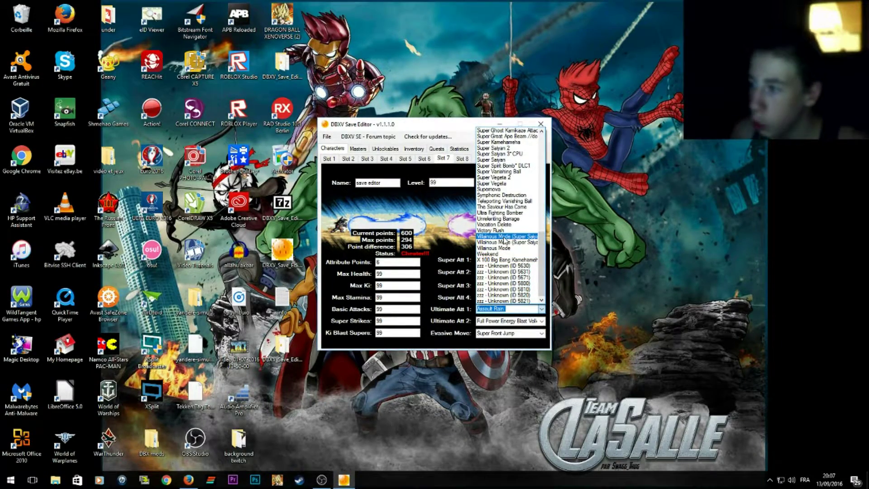
left_click(505, 240)
left_click(542, 309)
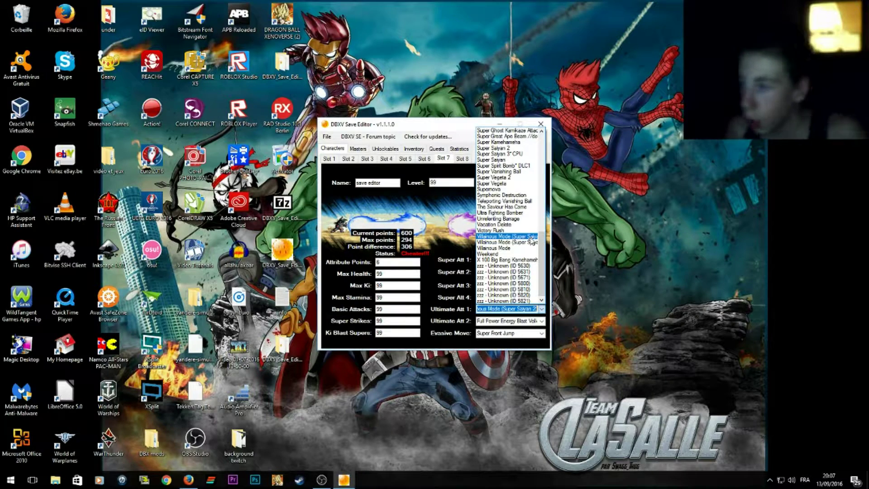
left_click(533, 238)
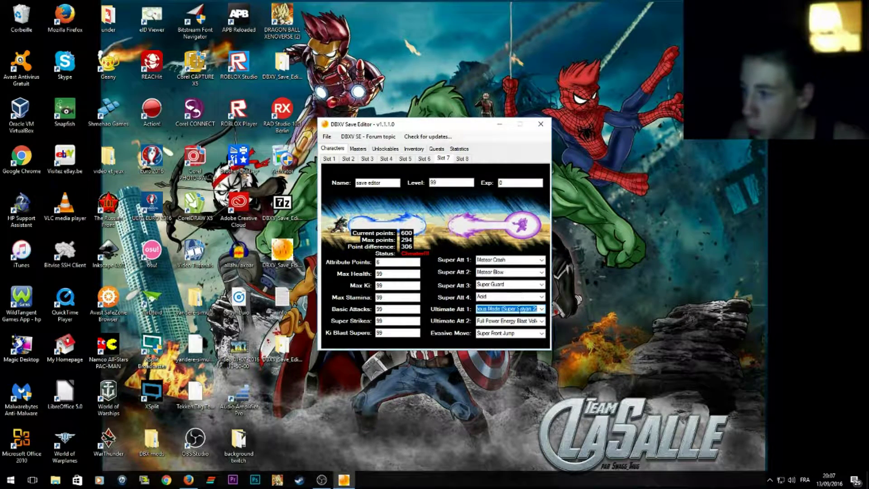
- Try Super Saiyan 2, Super Saiyan and Villainous Mode (Super Saiyan 2) as the slot 7 character's Ultimate Att 2
left_click(527, 321)
left_click(542, 321)
scroll(543, 325, "down", 5)
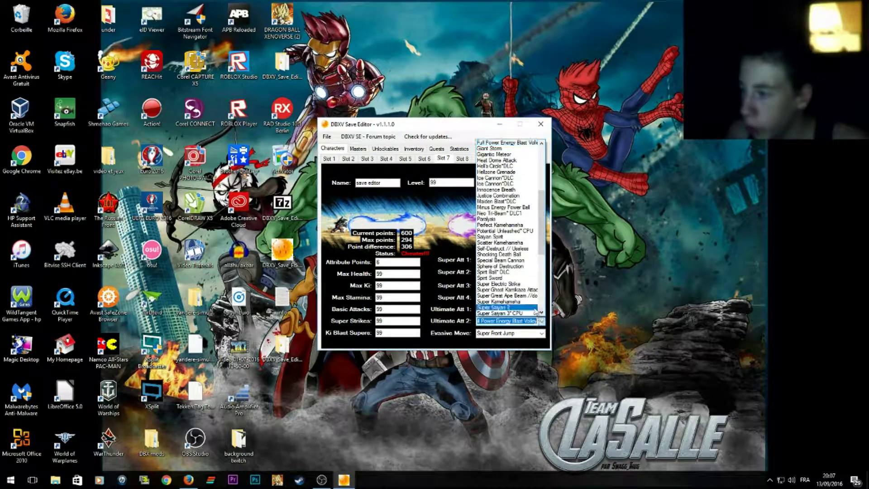
left_click(527, 310)
left_click(543, 322)
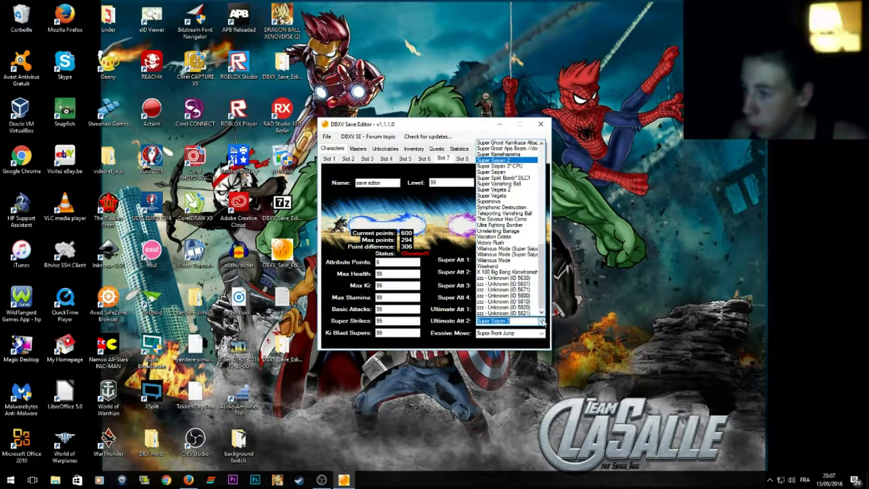
left_click(521, 172)
left_click(542, 321)
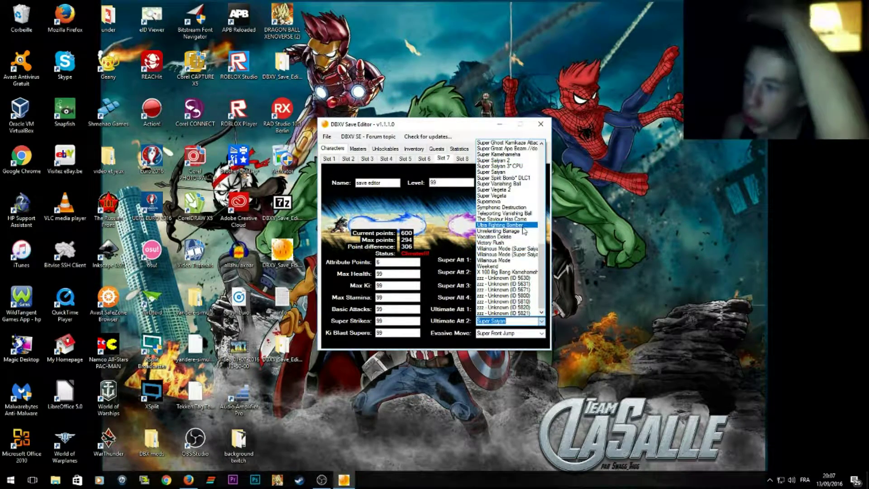
left_click(524, 248)
- Set the slot 7 character's Ultimate Att 2 to Perfect Kamehameha
left_click(542, 321)
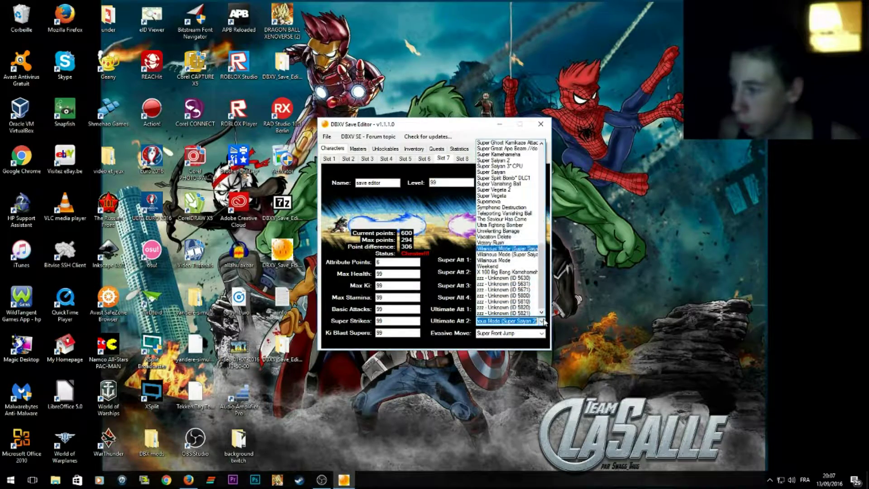
scroll(523, 227, "up", 2)
scroll(523, 227, "up", 4)
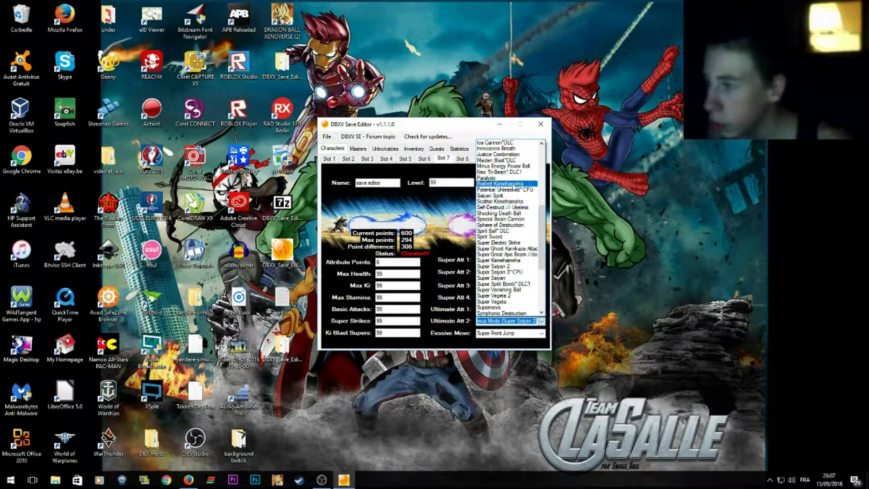
left_click(501, 184)
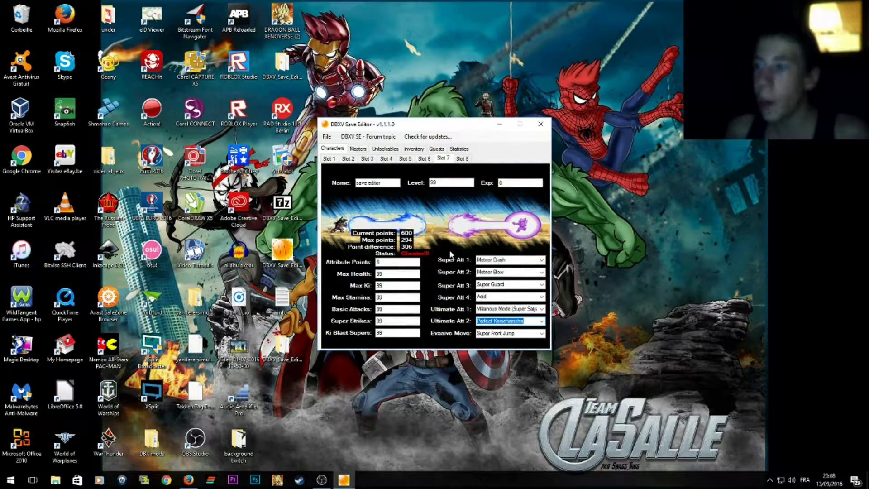
- Enable Max EXP for all masters in the Masters settings
left_click(360, 151)
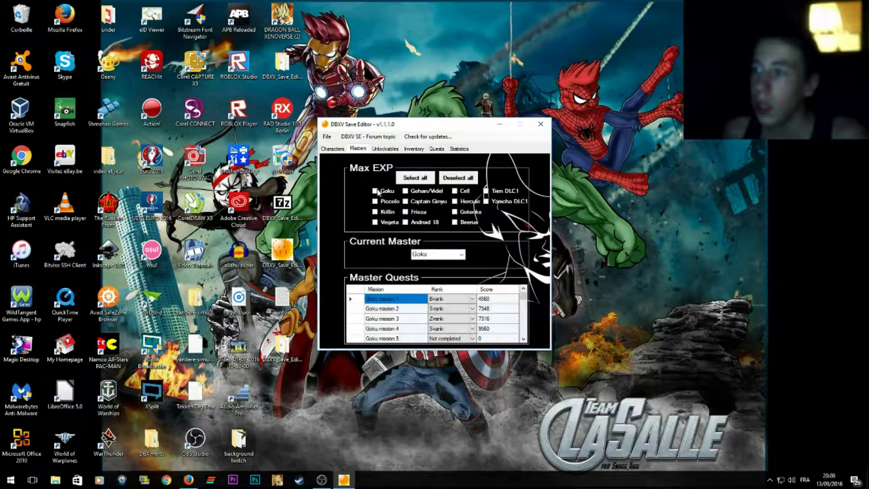
left_click(430, 179)
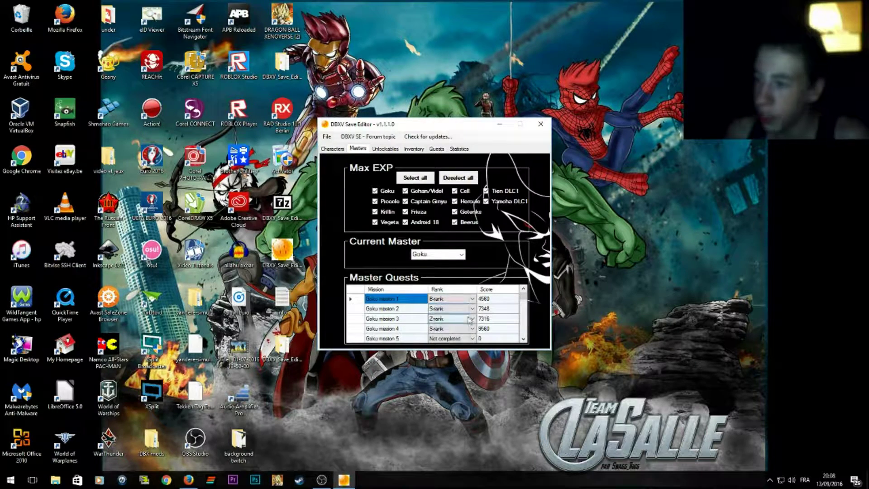
- Look through the unlockable skills and the Upper Body items in the inventory
left_click(391, 151)
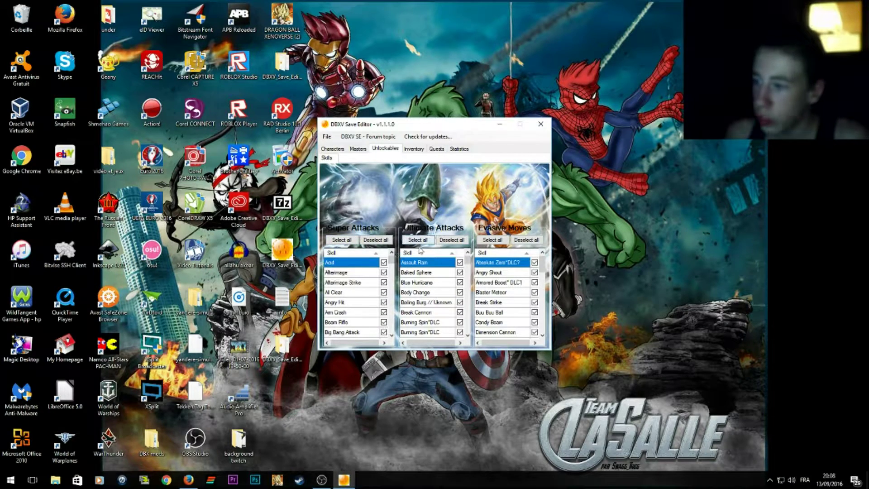
scroll(520, 311, "down", 10)
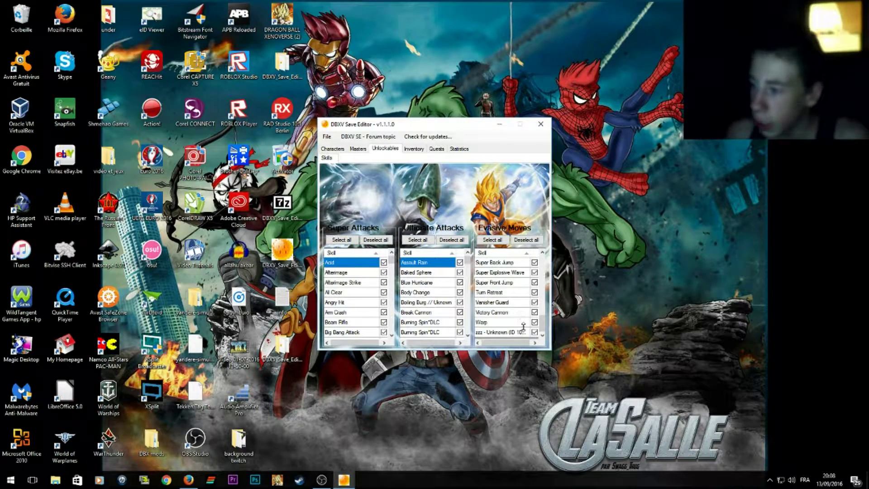
scroll(524, 327, "up", 10)
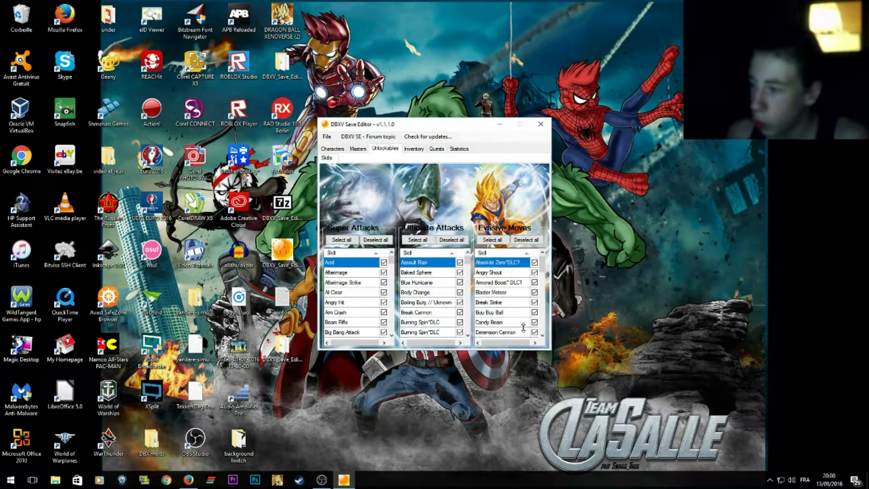
left_click(412, 151)
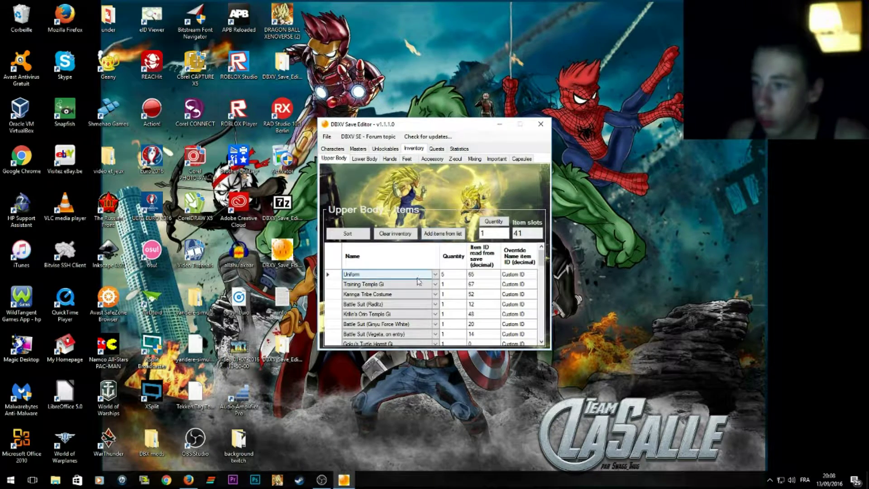
scroll(452, 316, "down", 5)
scroll(458, 316, "up", 5)
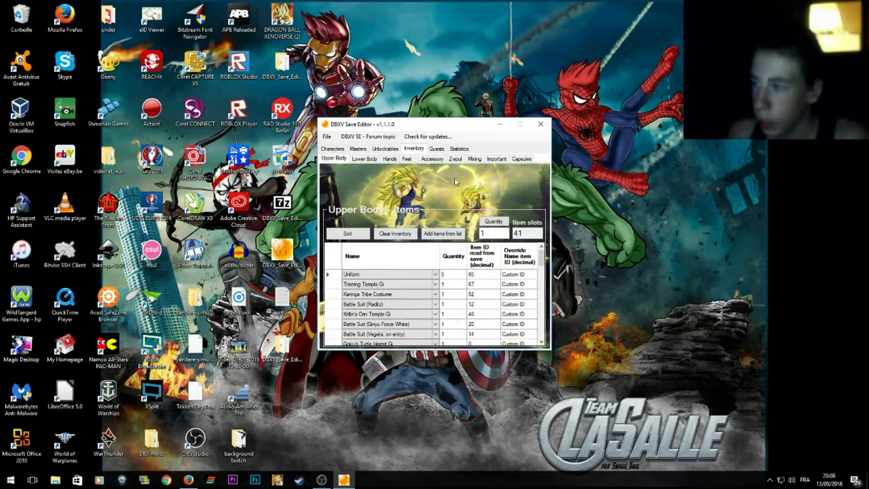
- Add Dragon Ball 1 and Dragon Ball 2 to the Important items in the inventory
left_click(495, 162)
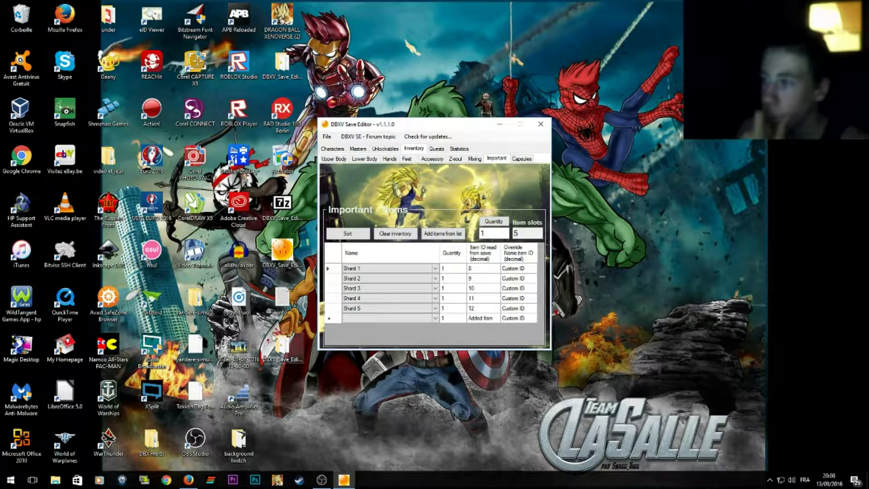
left_click(437, 320)
left_click(421, 328)
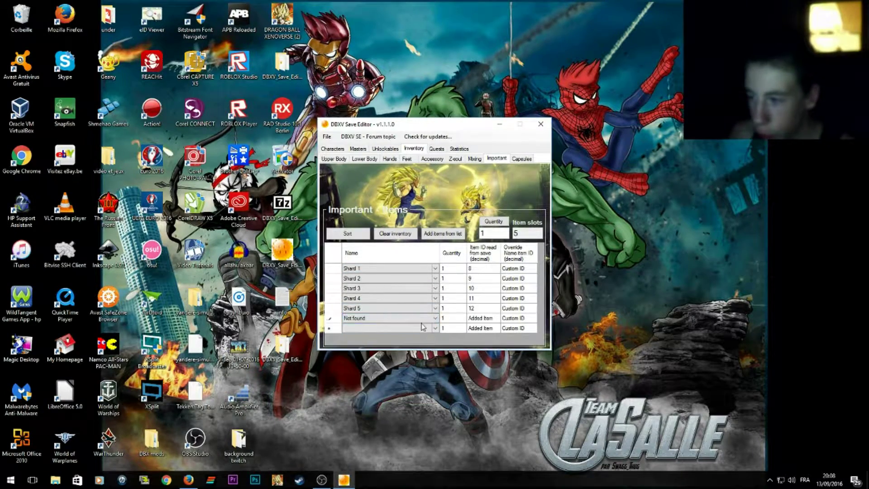
left_click(429, 320)
left_click(433, 332)
left_click(436, 329)
left_click(437, 329)
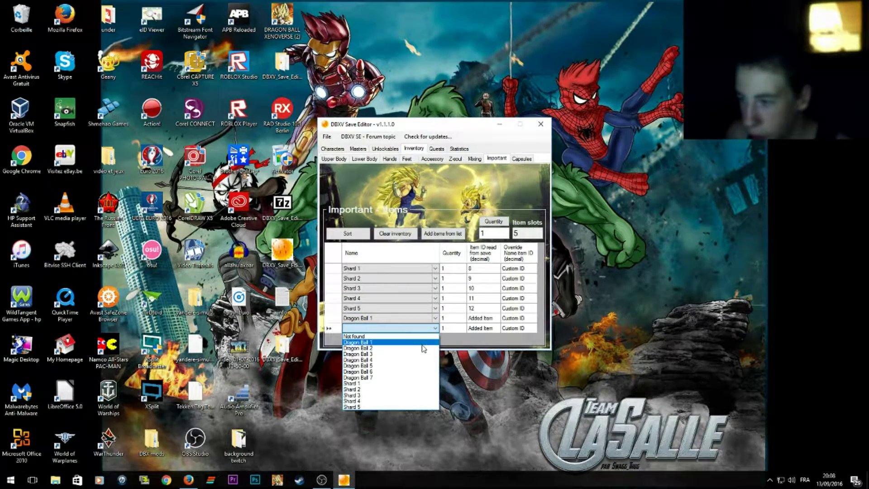
left_click(425, 354)
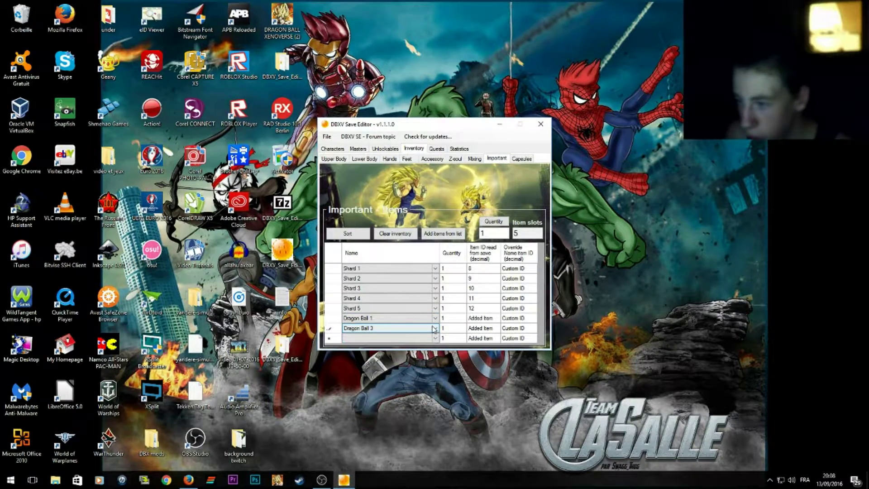
- Add Dragon Ball 3 and Dragon Ball 4 below them in the Important items
left_click(432, 338)
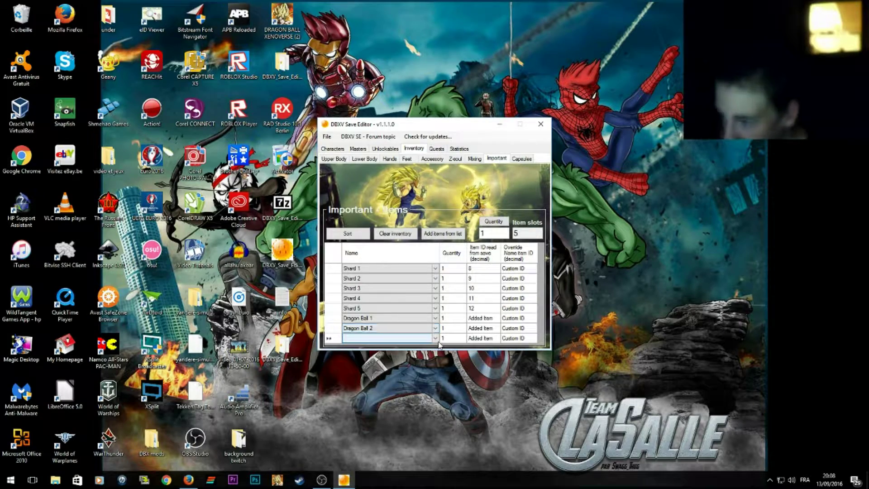
left_click(434, 343)
left_click(407, 364)
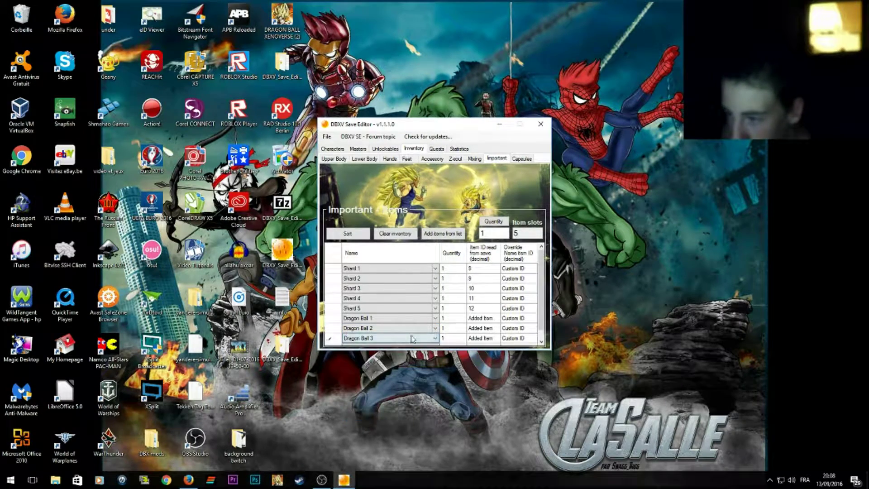
left_click(435, 340)
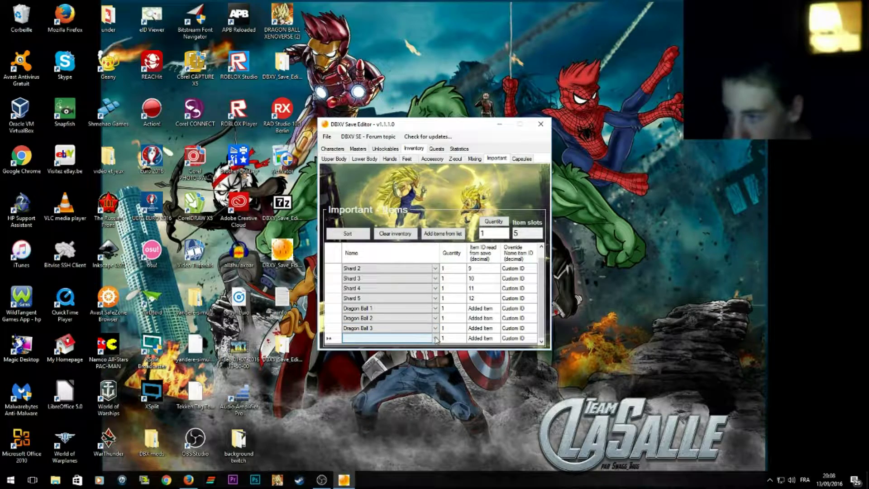
left_click(435, 340)
left_click(410, 376)
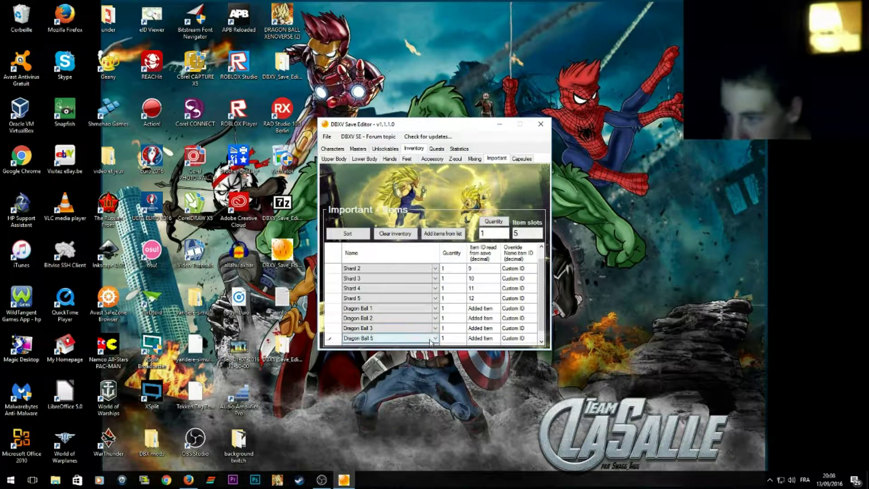
scroll(457, 331, "down", 1)
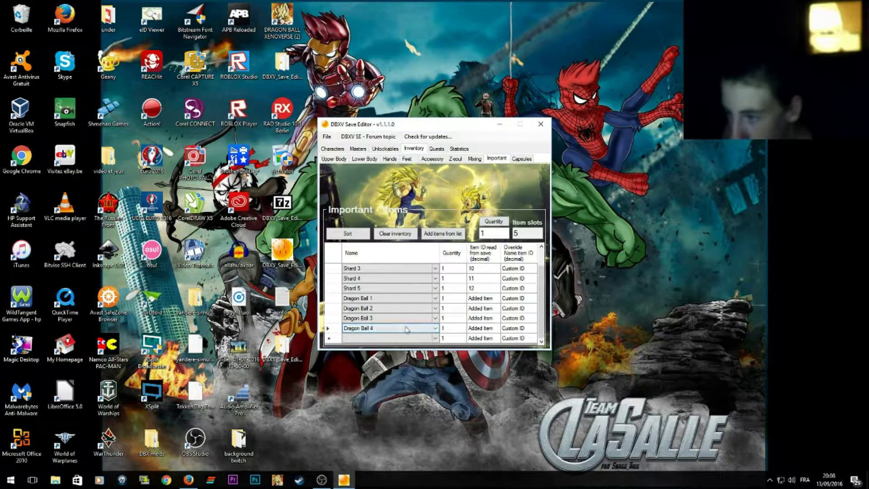
- Add Dragon Ball 5 and Dragon Ball 6 to the Important items
left_click(436, 341)
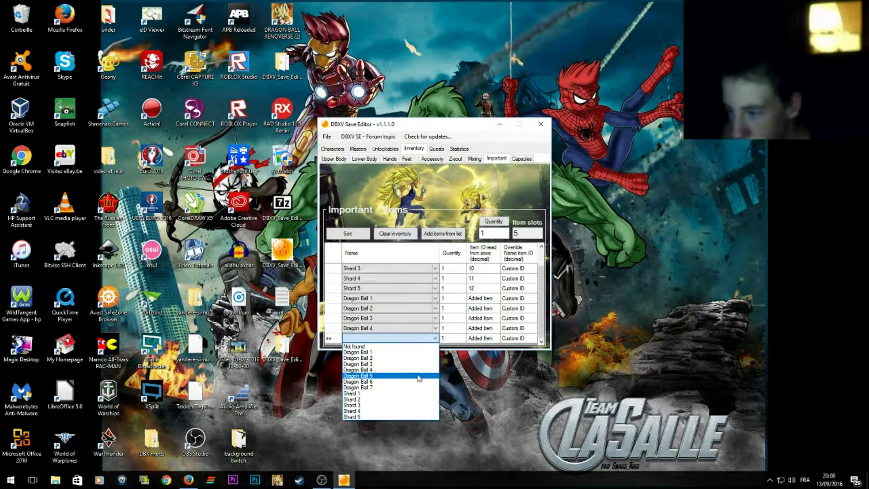
left_click(407, 376)
scroll(476, 330, "down", 1)
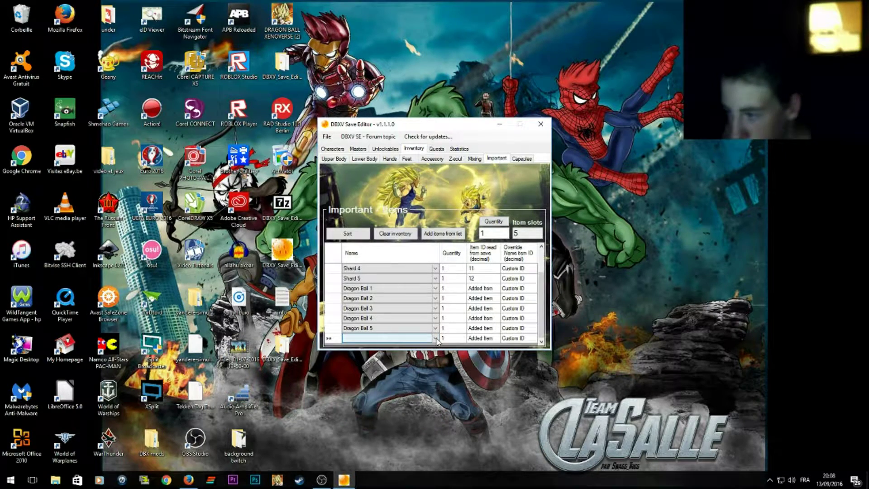
left_click(432, 339)
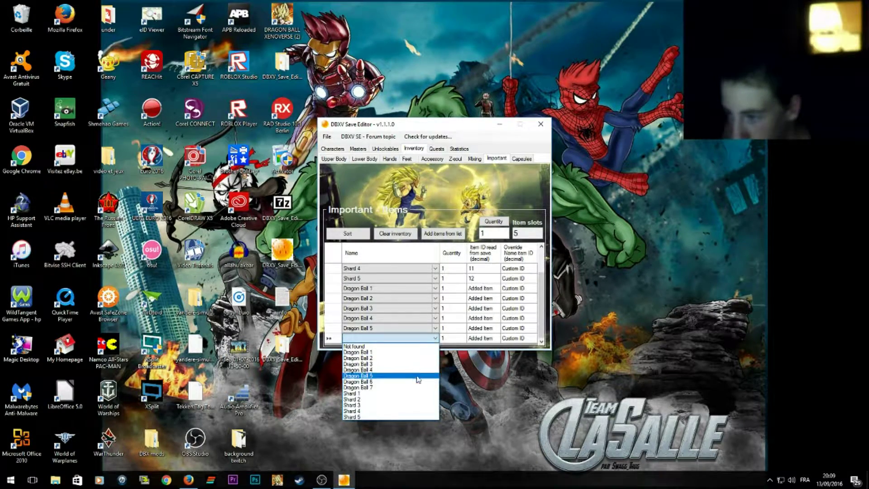
left_click(420, 382)
scroll(437, 340, "down", 1)
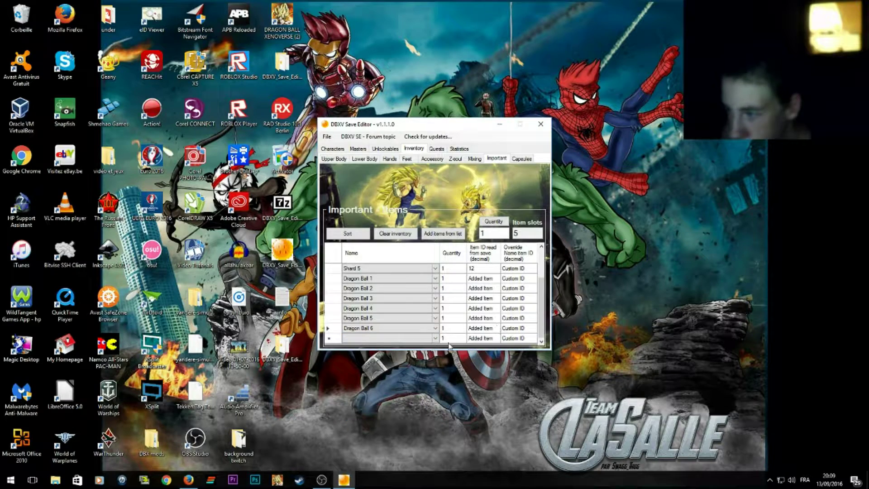
- Try to add Dragon Ball 7 as the last entry of the Important items
left_click(436, 338)
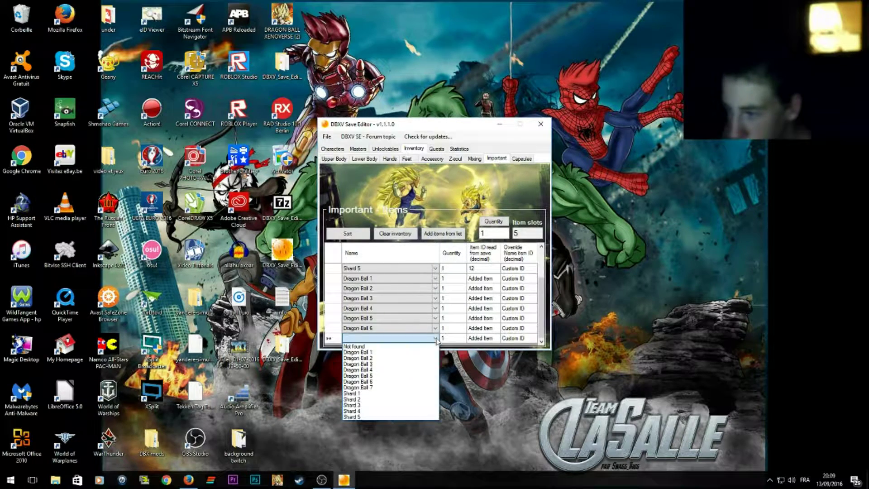
left_click(401, 388)
scroll(427, 328, "down", 2)
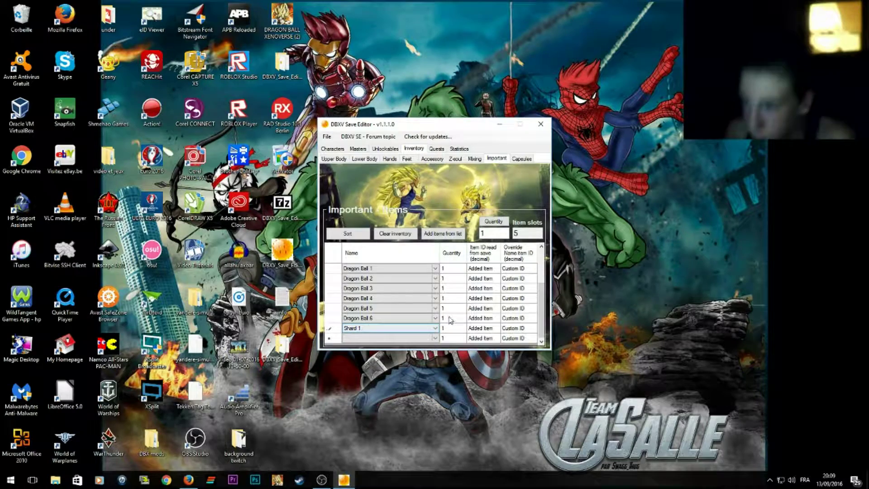
left_click(504, 308)
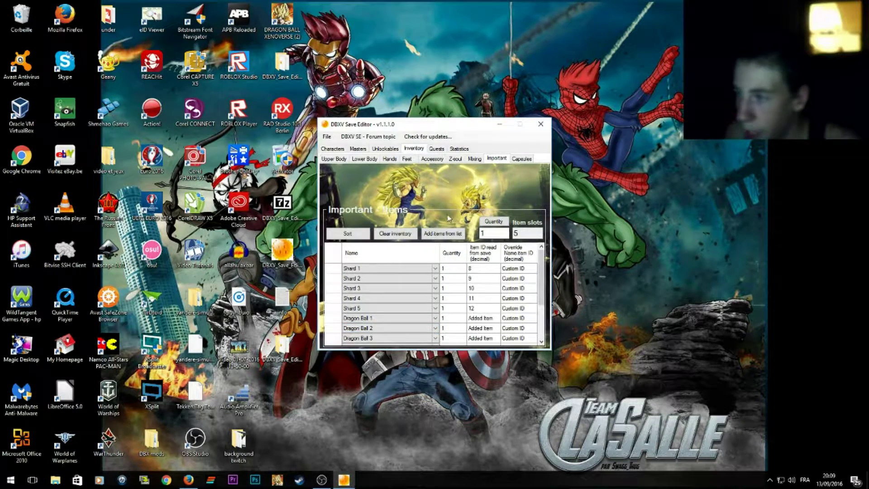
- Look at the Capsule items, the Main Quests with their ranks and scores, and the Parallel Quests
left_click(522, 159)
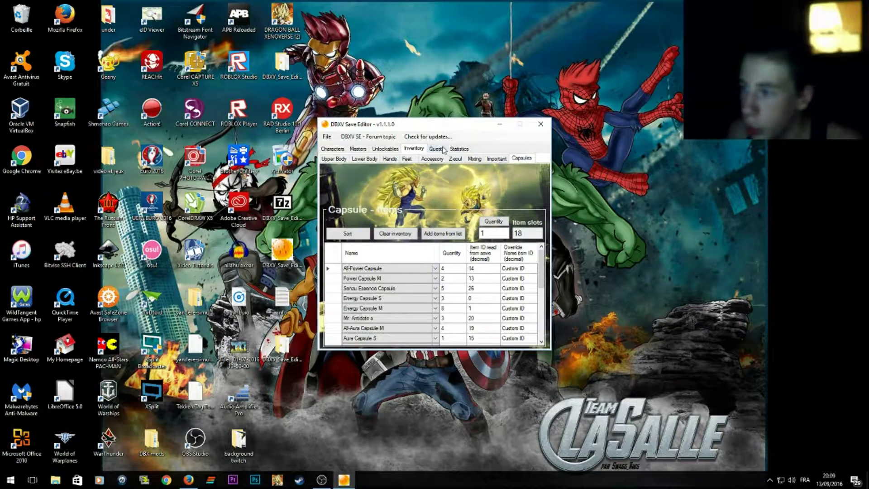
left_click(437, 149)
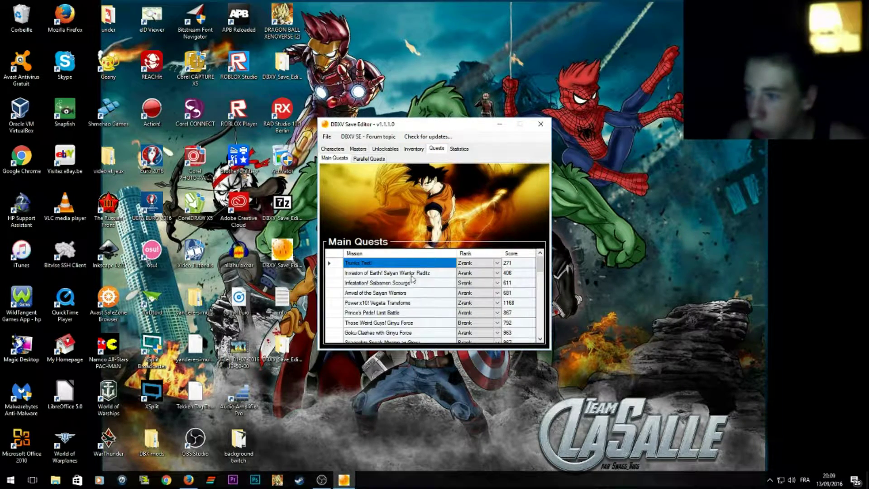
scroll(437, 297, "down", 10)
scroll(444, 290, "down", 1)
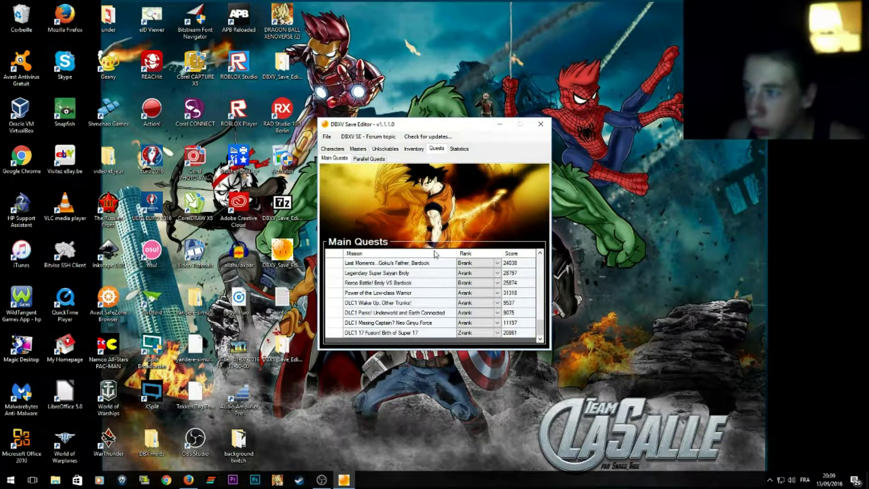
scroll(452, 278, "up", 3)
scroll(458, 294, "down", 3)
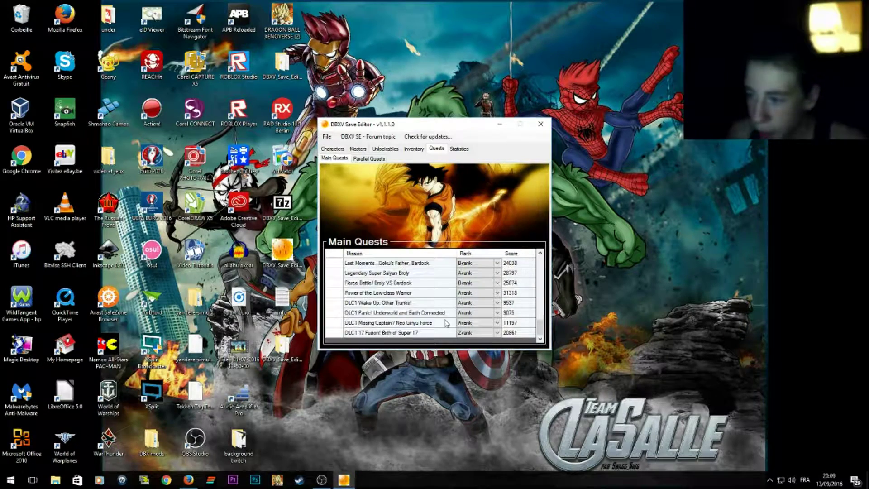
scroll(448, 319, "up", 15)
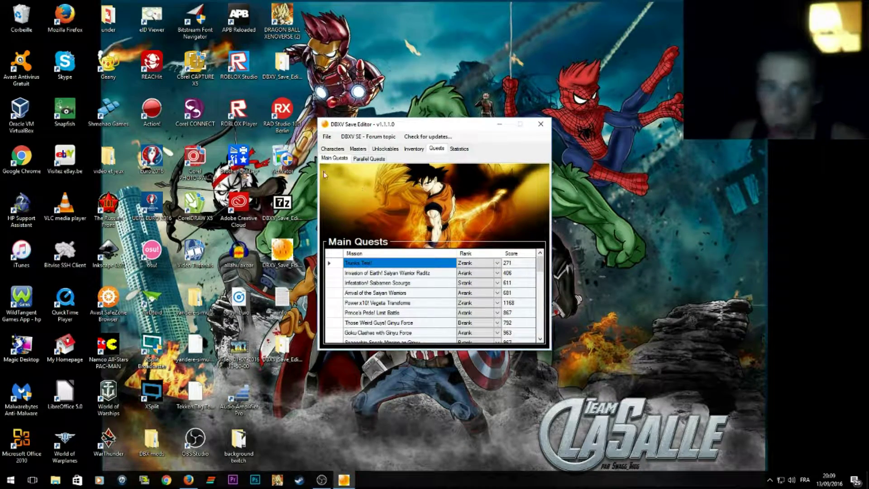
left_click(367, 158)
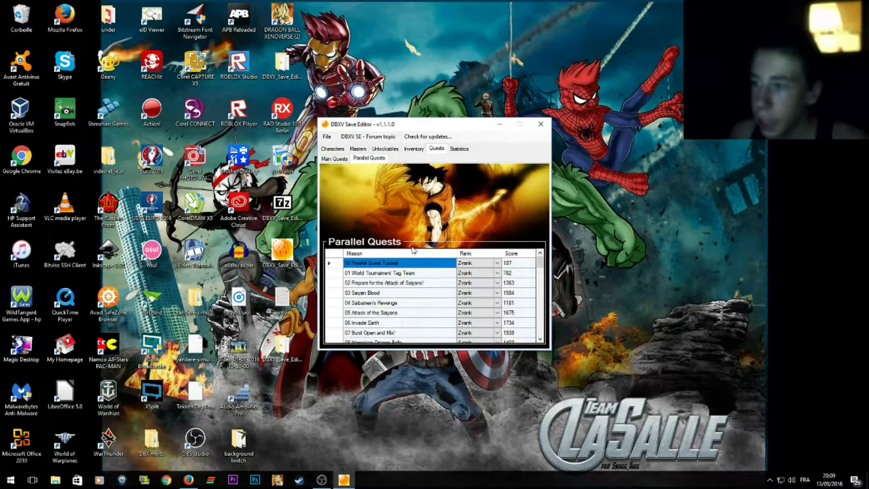
- Look through the remaining Parallel Quests and the Match Record, Past Actions, Completion Status and Activity statistics, ending back at slot 7's character
scroll(435, 298, "down", 13)
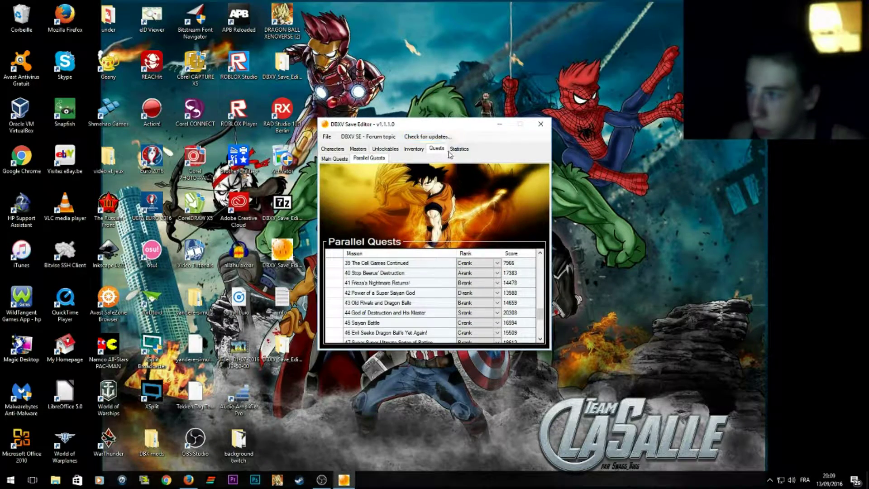
left_click(459, 148)
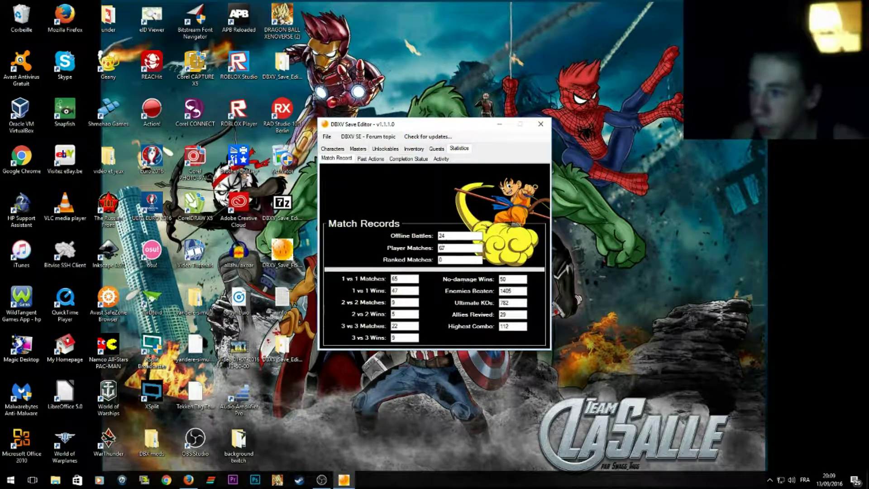
left_click(372, 159)
left_click(408, 158)
left_click(441, 159)
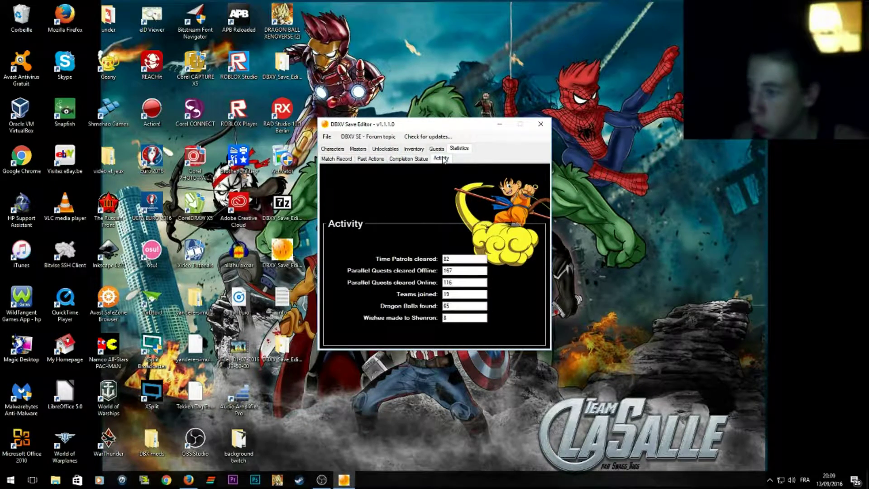
left_click(337, 160)
left_click(332, 149)
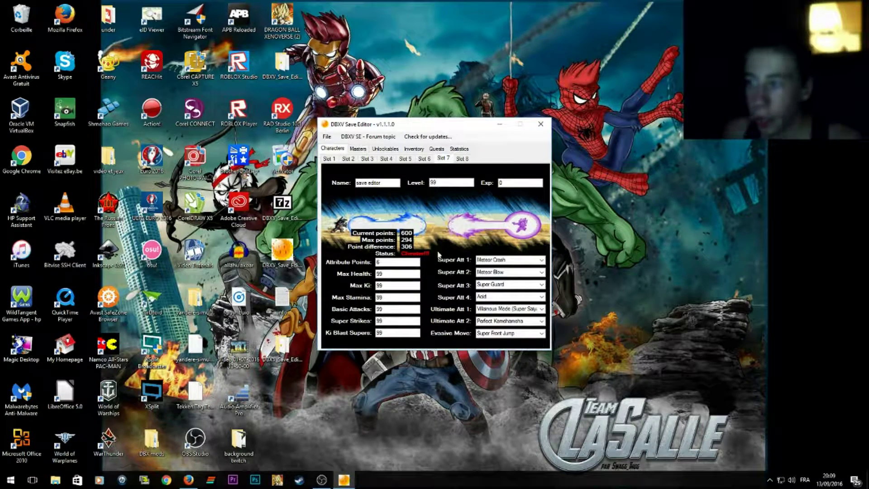
- Save the edited save as DBXV in the game's remote folder, replacing the existing file
left_click(333, 138)
left_click(325, 138)
left_click(324, 137)
left_click(343, 156)
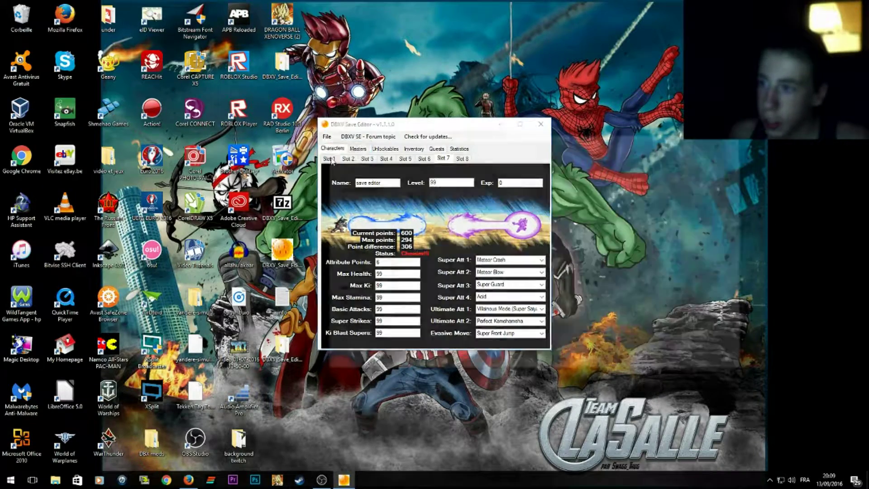
left_click(422, 195)
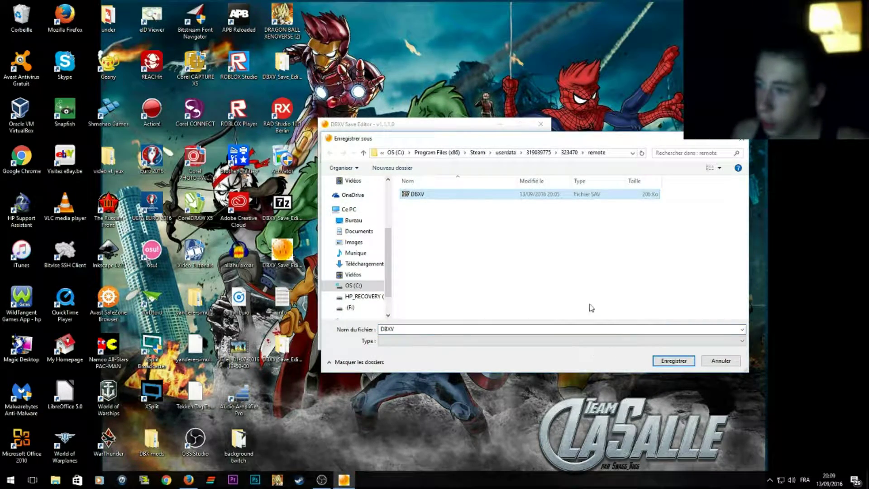
left_click(662, 362)
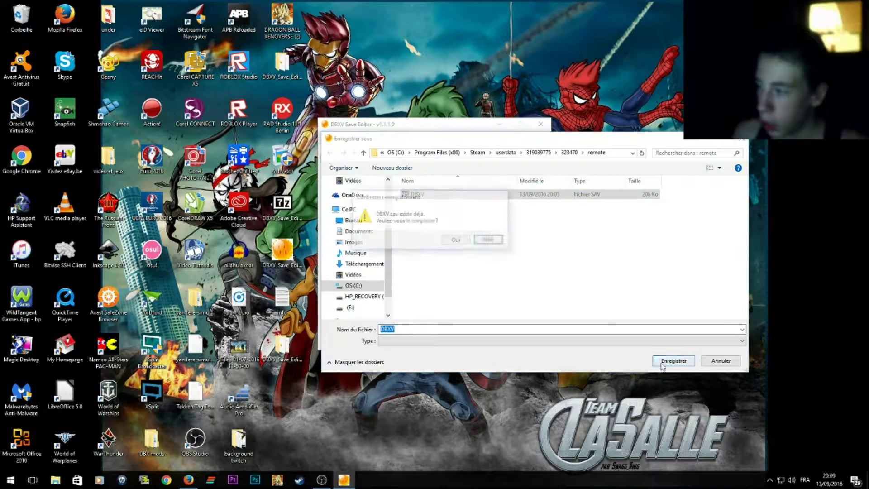
left_click(461, 241)
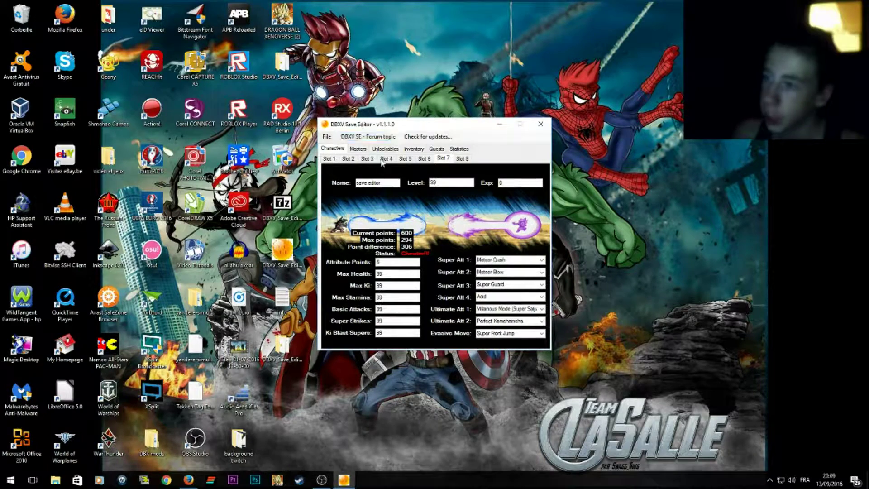
- Close the save editor, launch Dragon Ball Xenoverse and proceed to the character selection
left_click(542, 125)
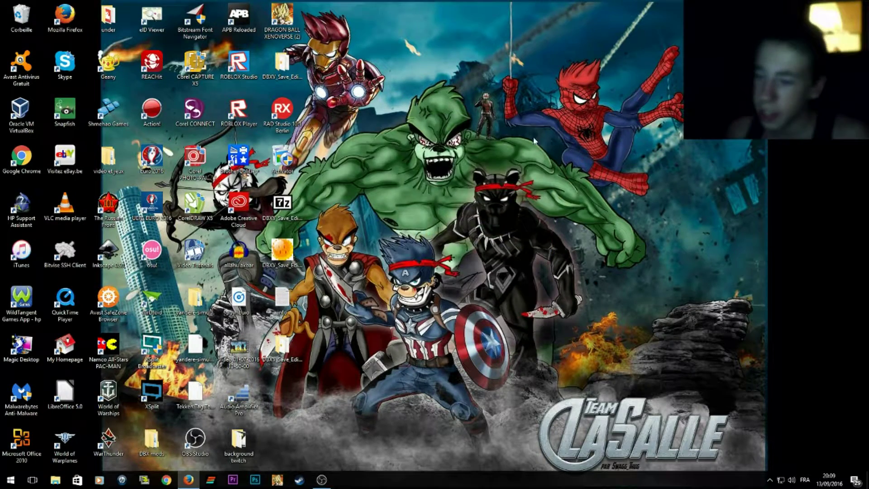
double_click(289, 23)
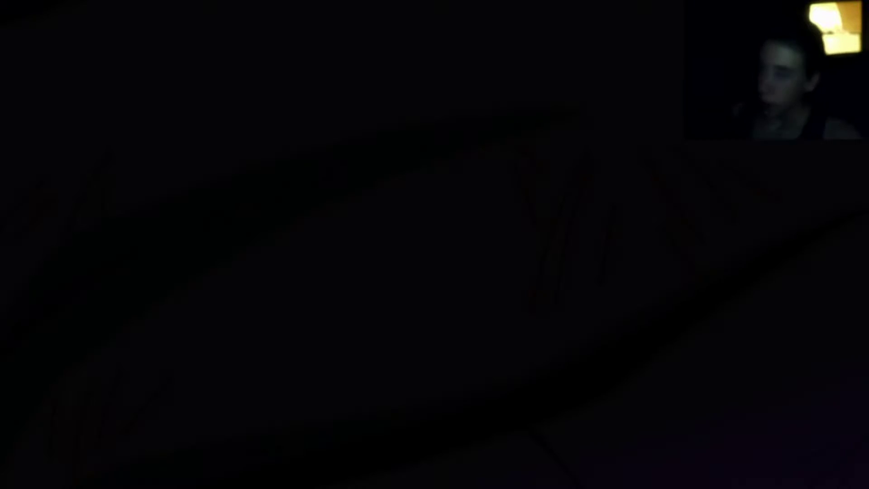
key("Return")
key("Return")
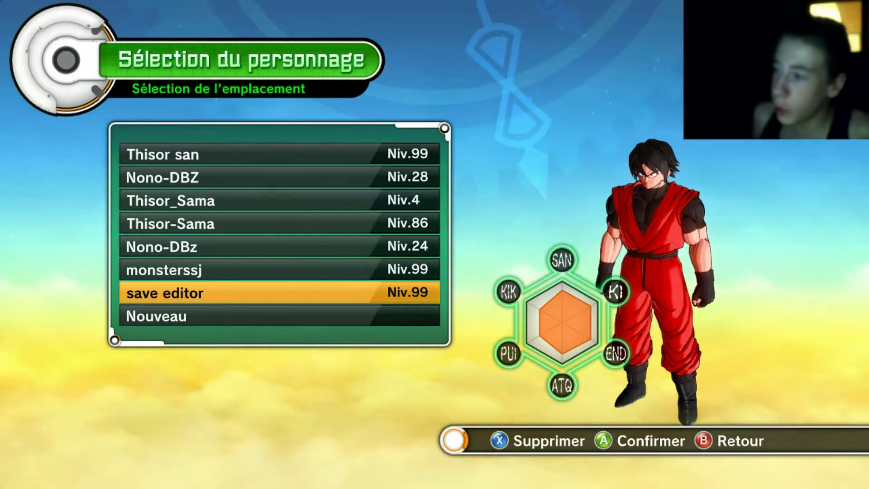
- Try to enter the multiplayer hall with the "save editor" character and dismiss the messages
key("Return")
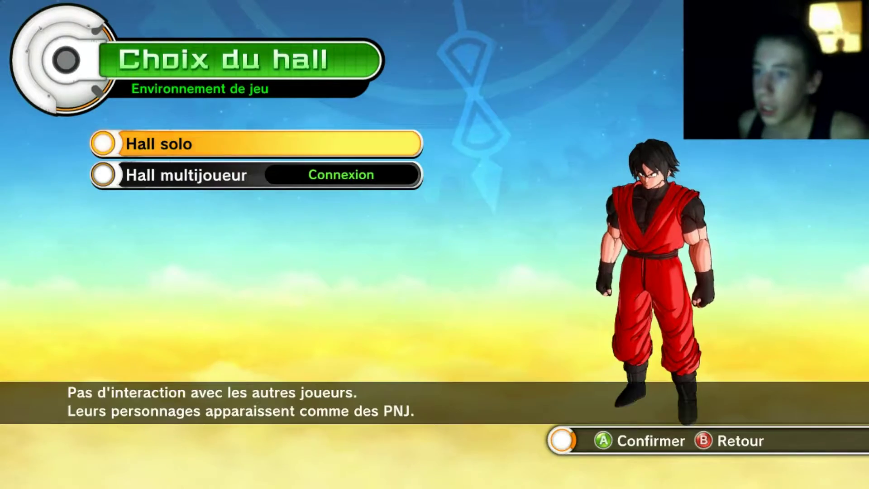
key("Return")
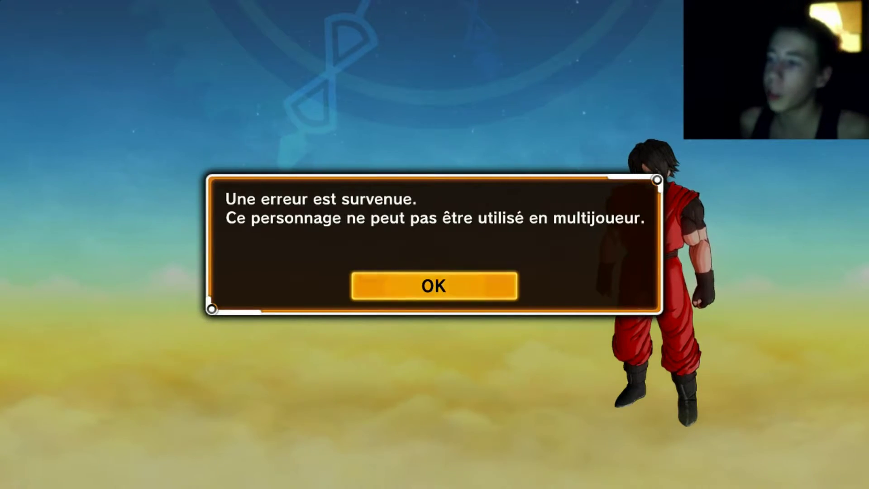
key("Return")
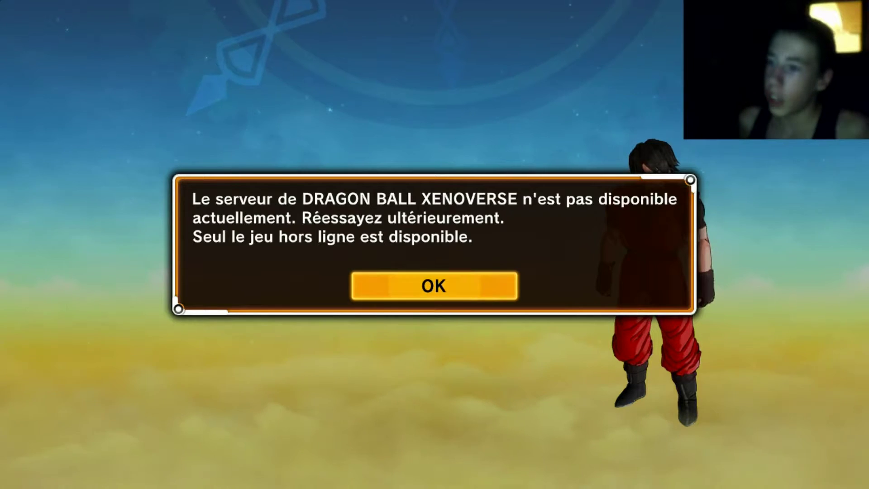
key("Return")
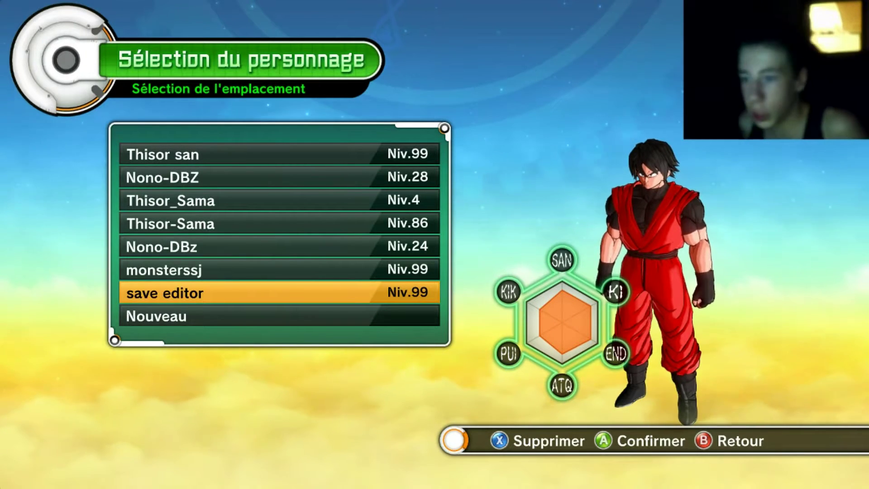
- Enter the solo hall with the "save editor" character and run across the plaza towards the archways
key("Return")
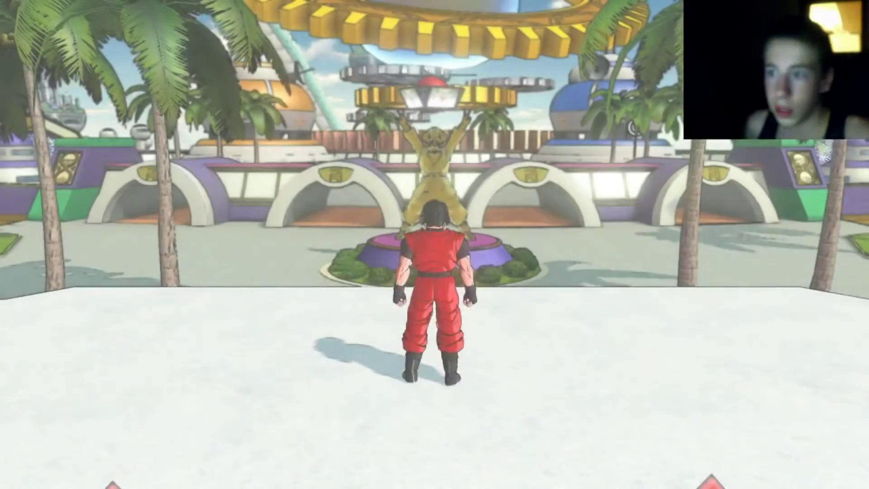
key("w")
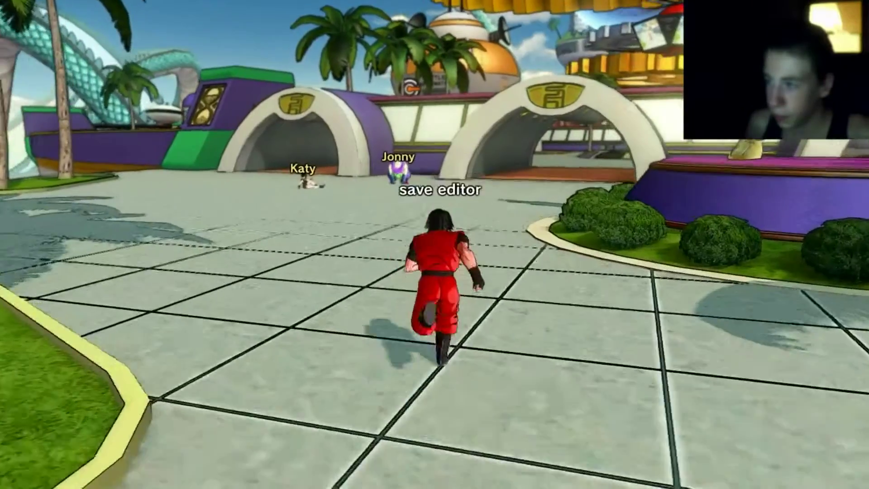
key("space")
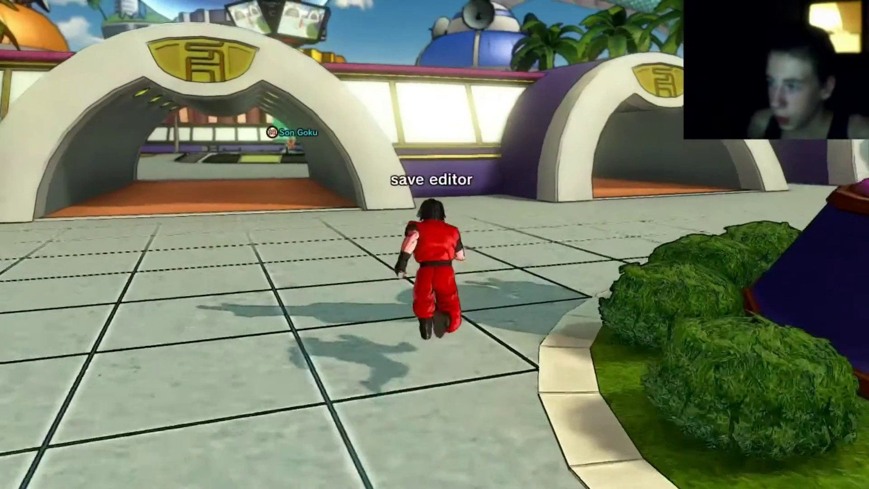
- Open the character's attribute upgrades and raise Santé max. and Ki max. to 100 each
key("Escape")
key("Return")
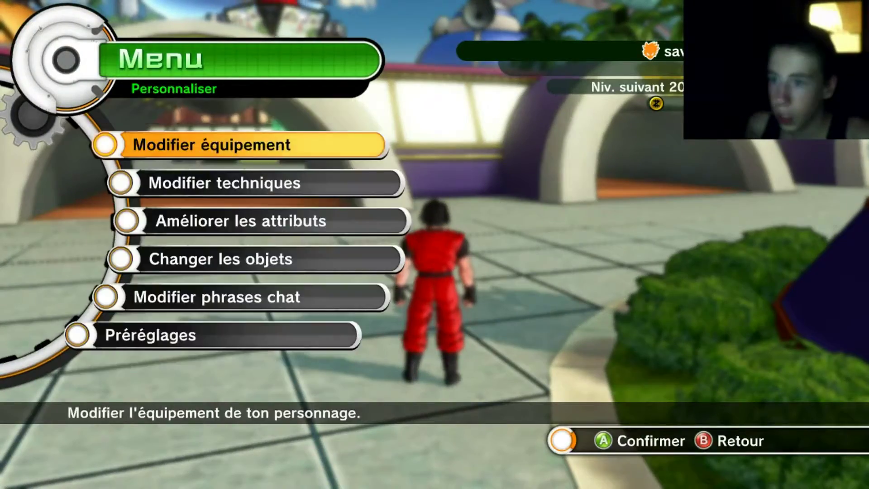
key("Down")
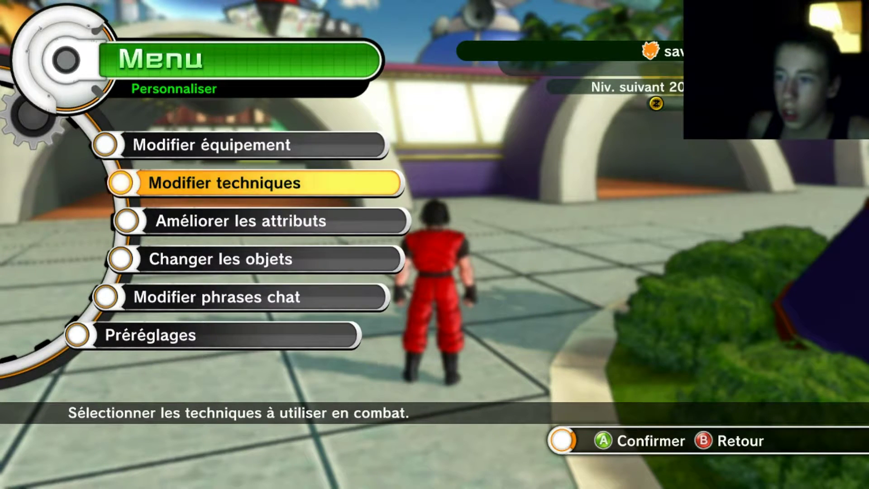
key("Down")
key("Return")
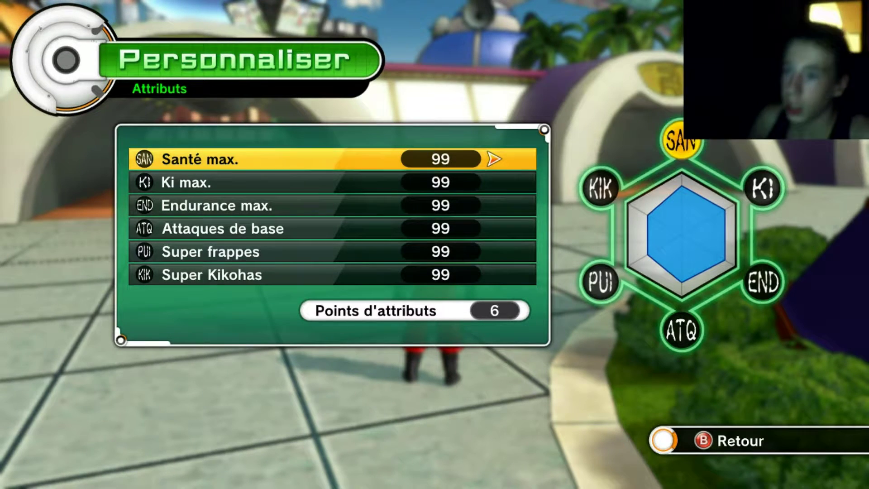
key("Right")
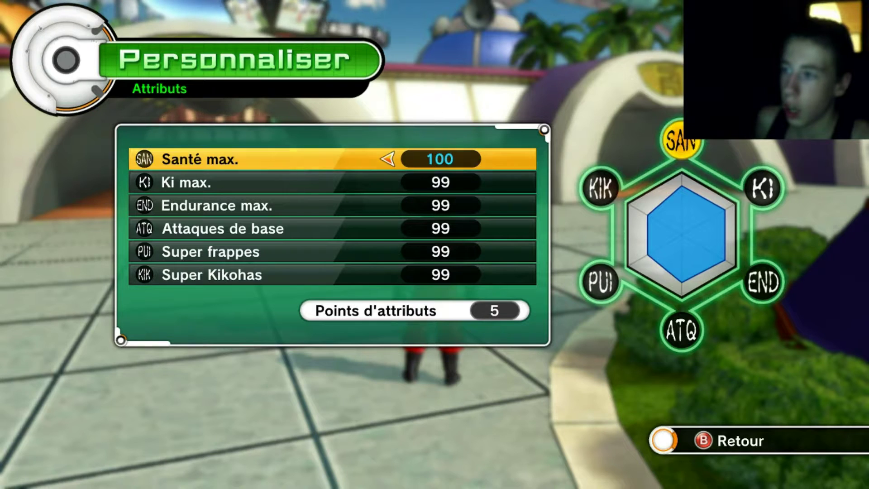
key("Left")
key("Down")
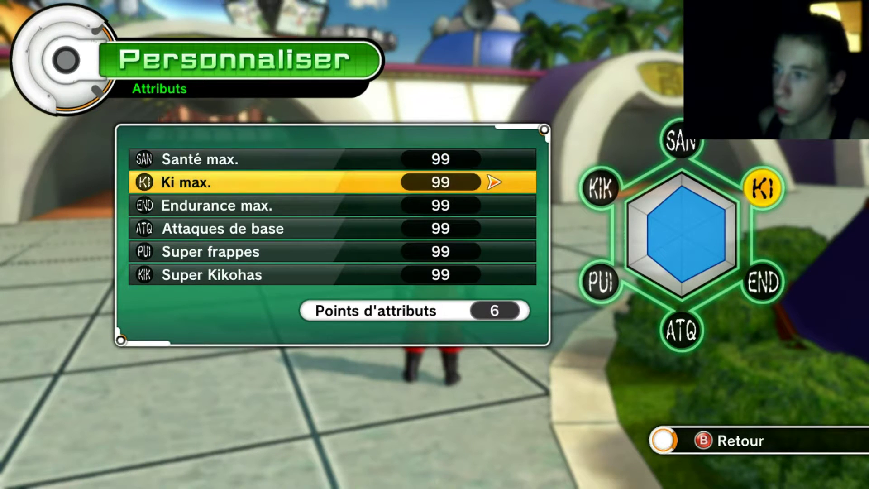
key("Up")
key("Right")
key("Down")
key("Right")
key("Down")
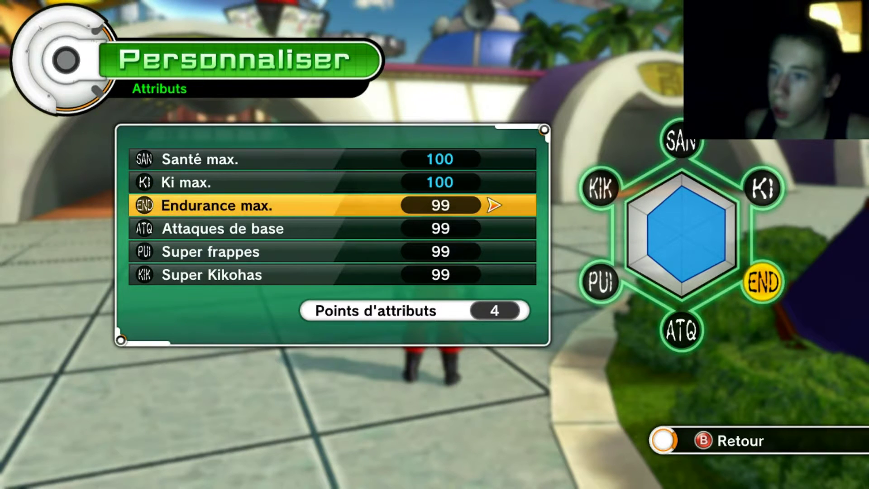
- Raise Endurance max. and Attaques de base to 100, add one point each to Super frappes and Super Kikohas, and confirm the upgrades
key("Right")
key("Down")
key("Right")
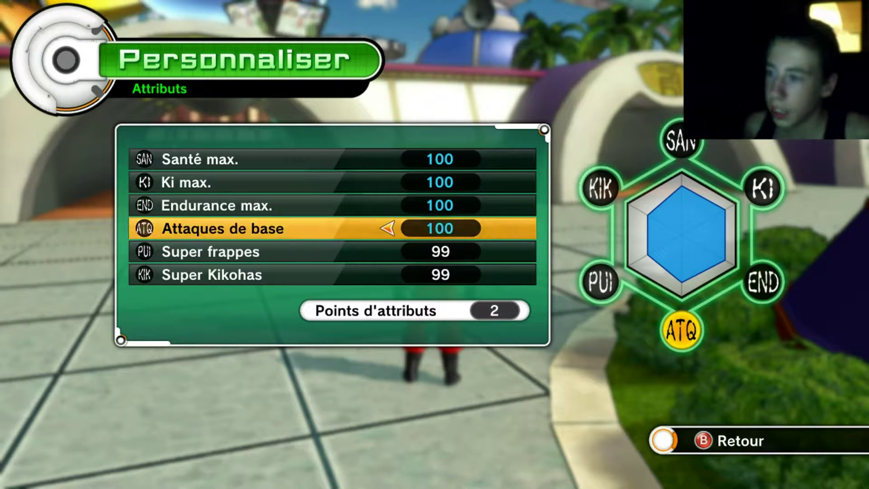
key("Down")
key("Right")
key("Down")
key("Right")
key("Escape")
key("Left")
key("Return")
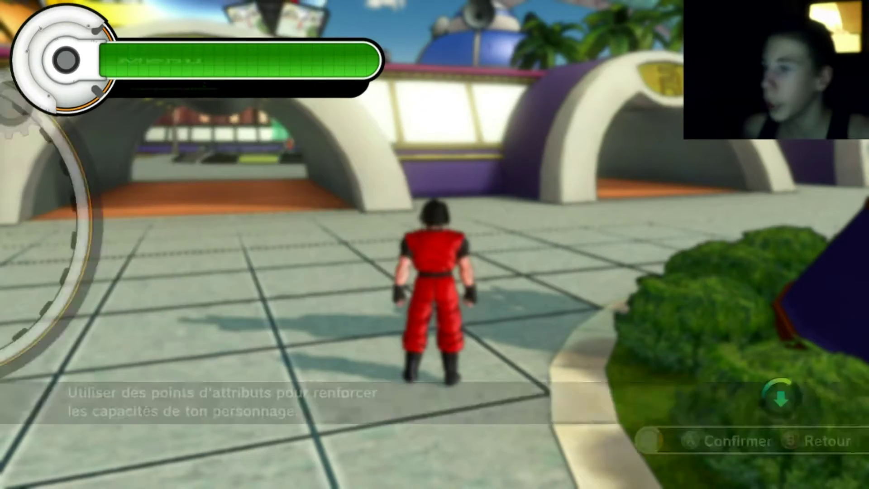
- Check the character's equipped special, ultimate and evasive techniques, and return to walking around the plaza
key("Up")
key("Up")
key("Down")
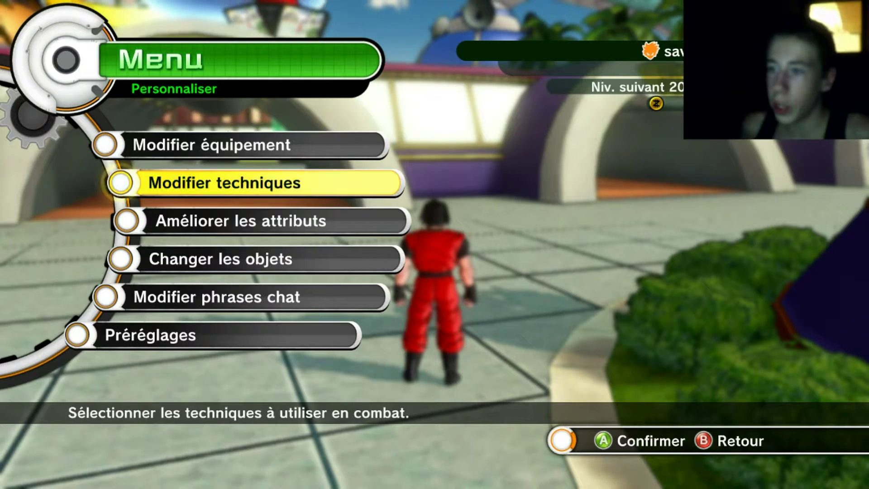
key("Return")
key("Down")
key("Down")
key("Down")
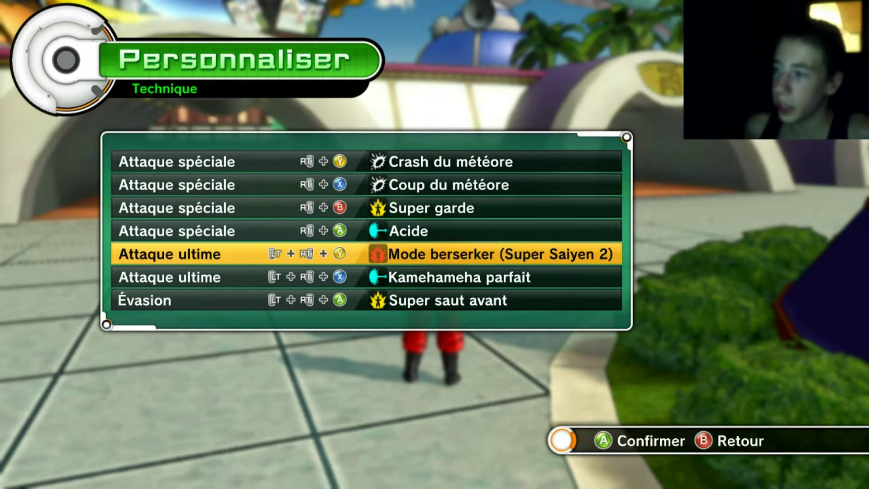
key("Up")
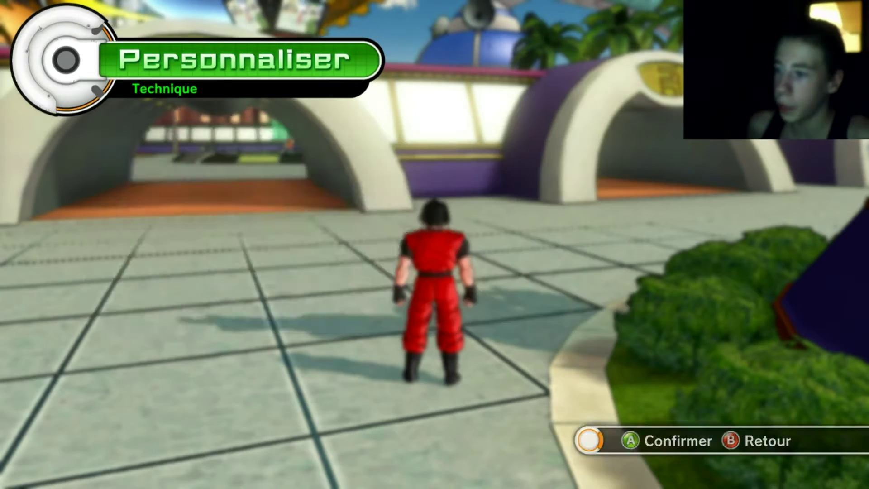
key("Escape")
key("Escape")
key("w")
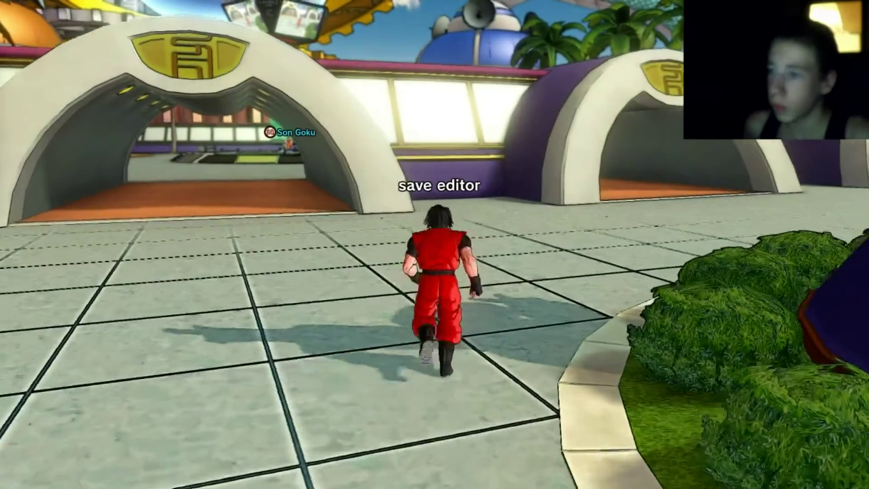